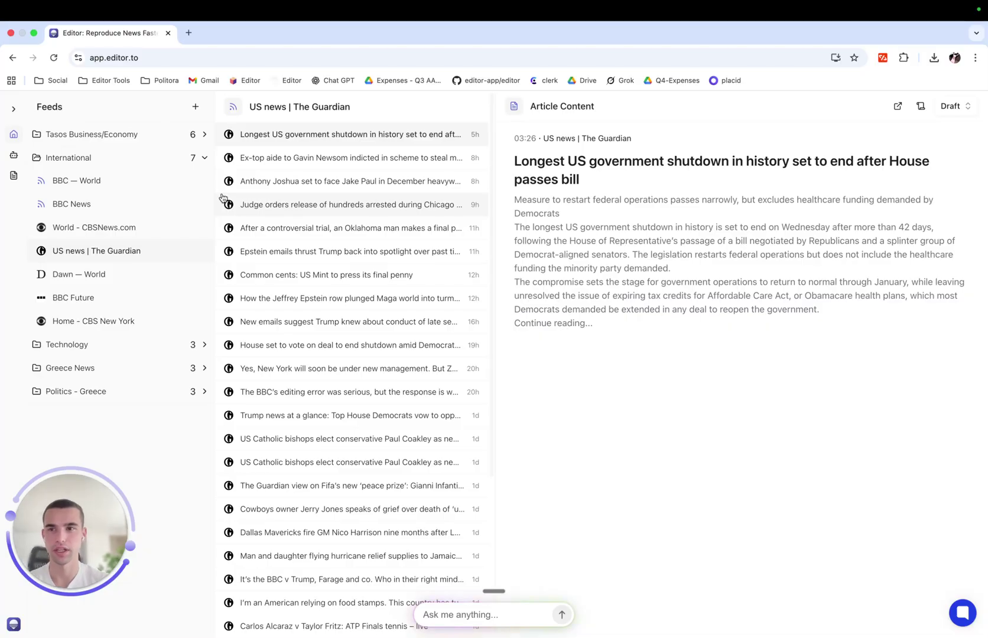
- Create a new text agent named "Spanish Agent" in the agents section
{"action": "left_click", "coordinate": [17, 157]}
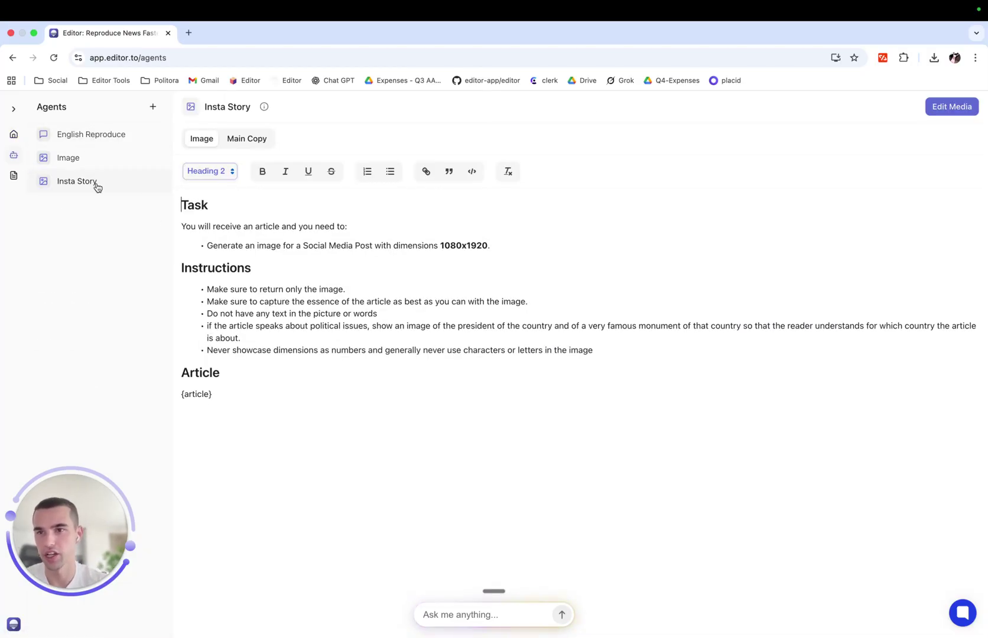
{"action": "left_click", "coordinate": [155, 108]}
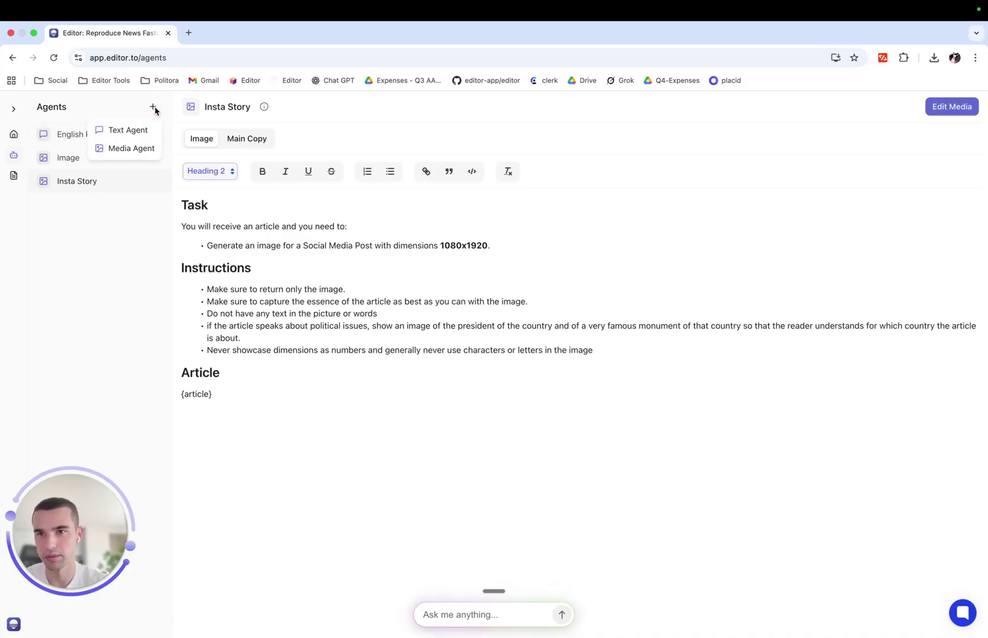
{"action": "left_click", "coordinate": [131, 132]}
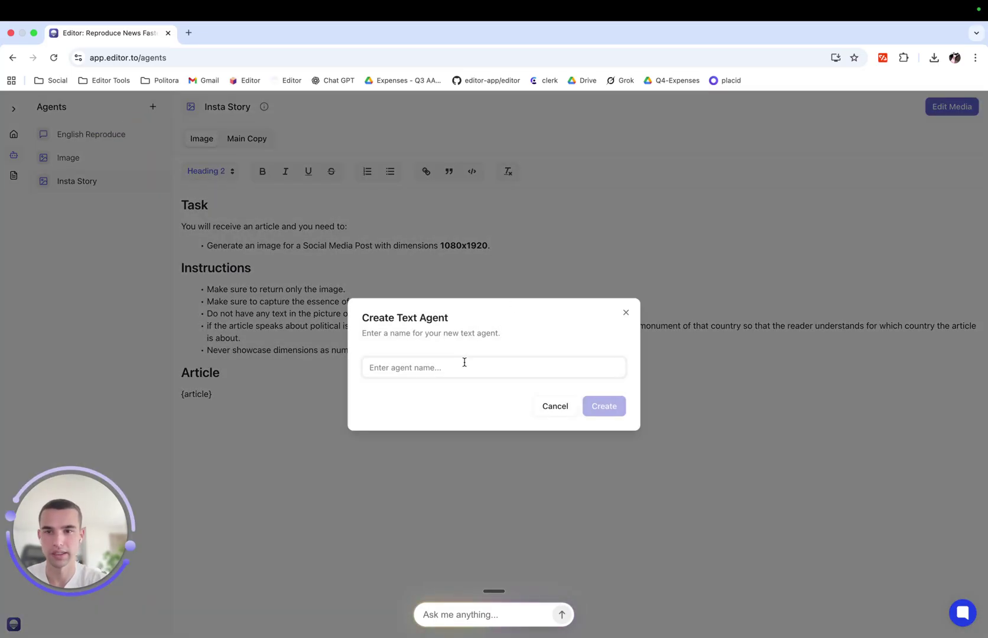
{"action": "type", "text": "Spani"}
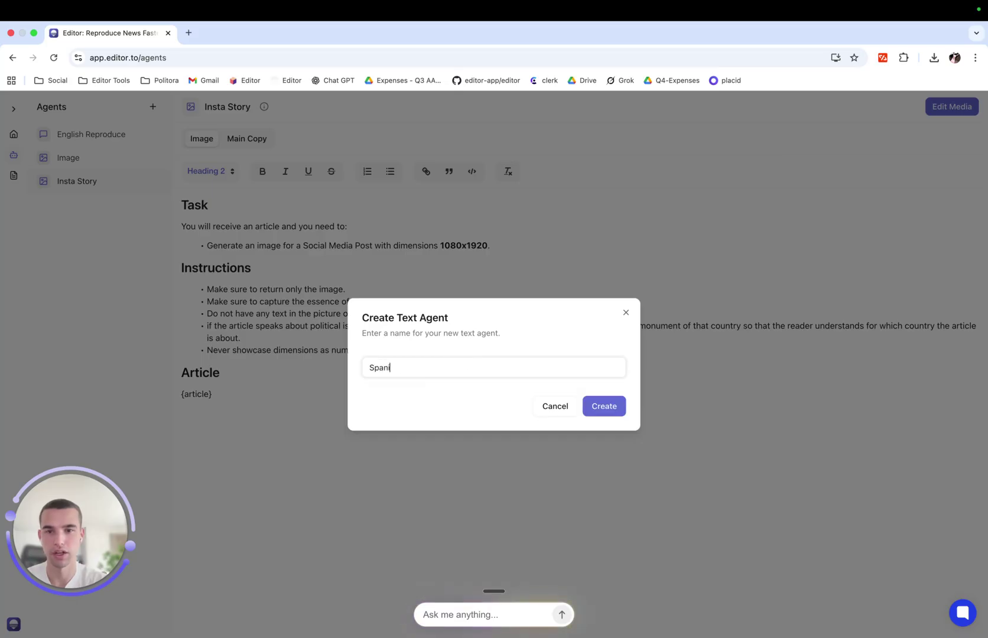
{"action": "type", "text": "sh Agent"}
{"action": "key", "text": "Return"}
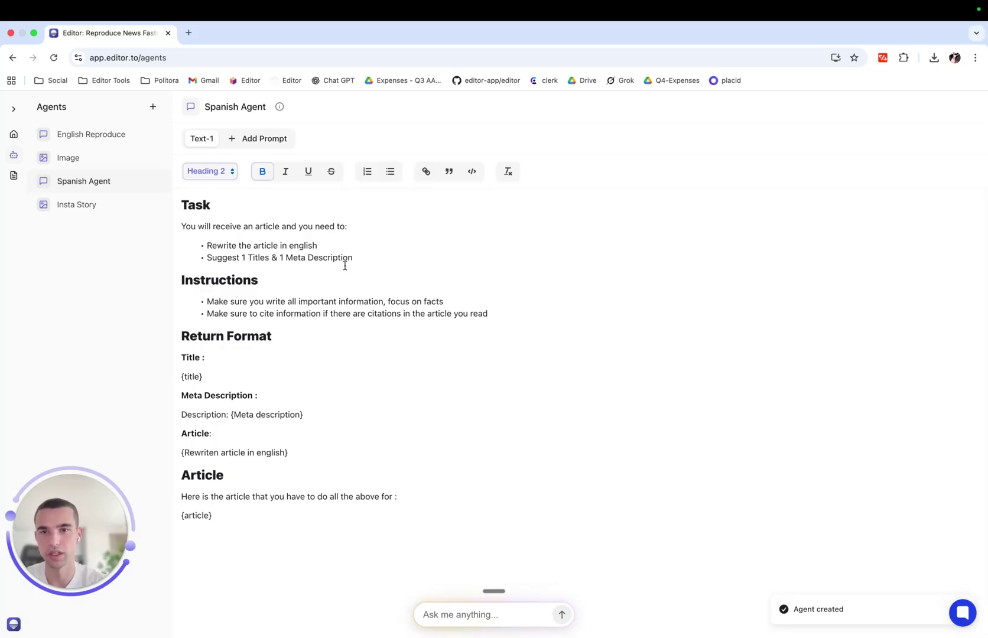
- Remove the title and meta description bullet from the Task list and set the article's rewrite language to spanish
{"action": "left_click_drag", "start_coordinate": [375, 260], "coordinate": [209, 258]}
{"action": "key", "text": "BackSpace"}
{"action": "key", "text": "BackSpace"}
{"action": "key", "text": "BackSpace"}
{"action": "key", "text": "BackSpace"}
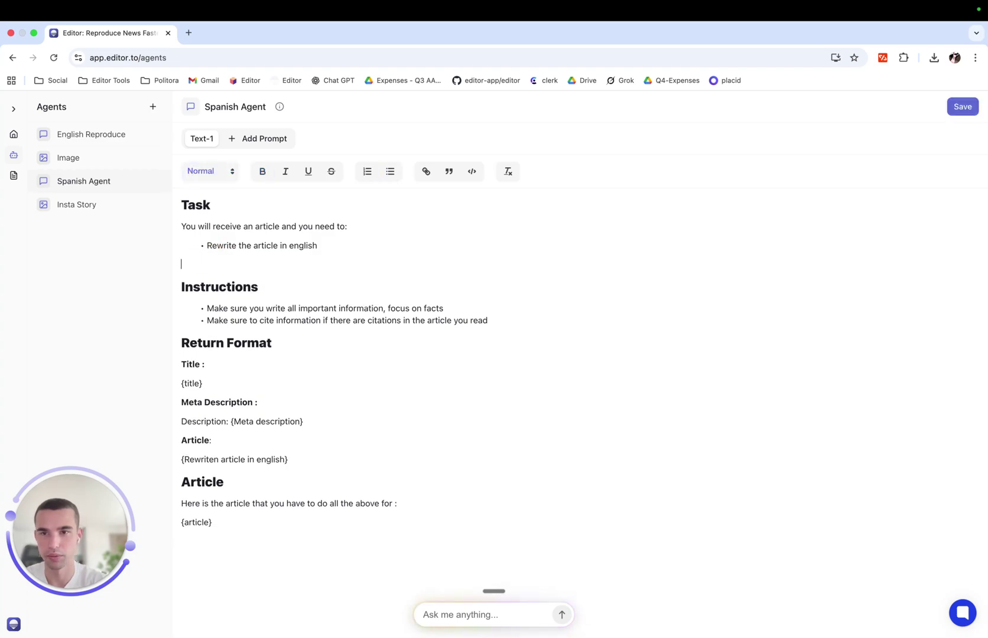
{"action": "double_click", "coordinate": [309, 246]}
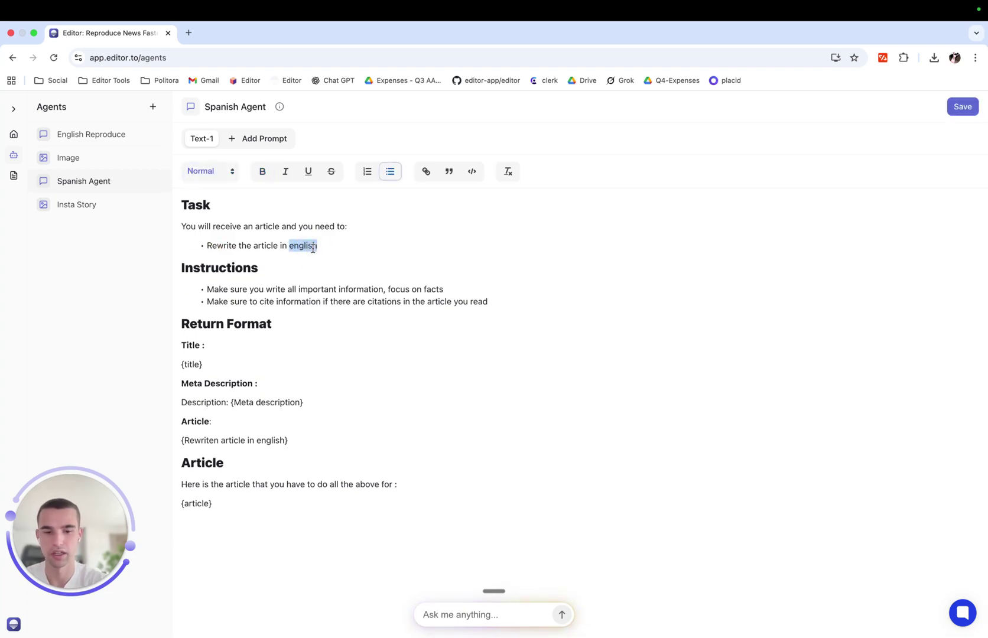
{"action": "type", "text": "span"}
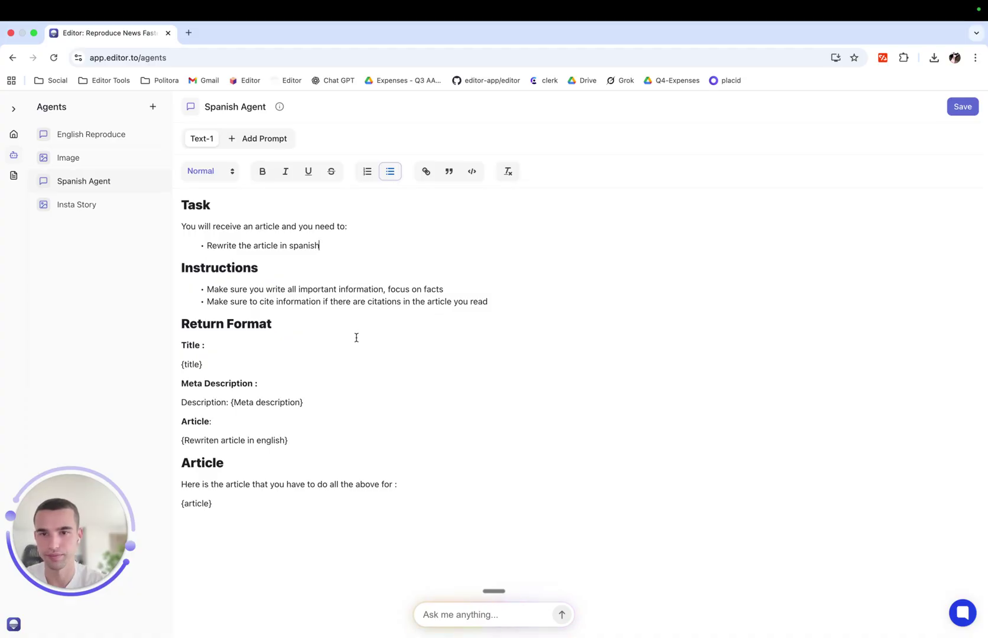
- Delete the whole Return Format section, including its title, meta description and article parts, from the Spanish Agent prompt
{"action": "left_click_drag", "start_coordinate": [326, 401], "coordinate": [188, 347]}
{"action": "key", "text": "BackSpace"}
{"action": "key", "text": "BackSpace"}
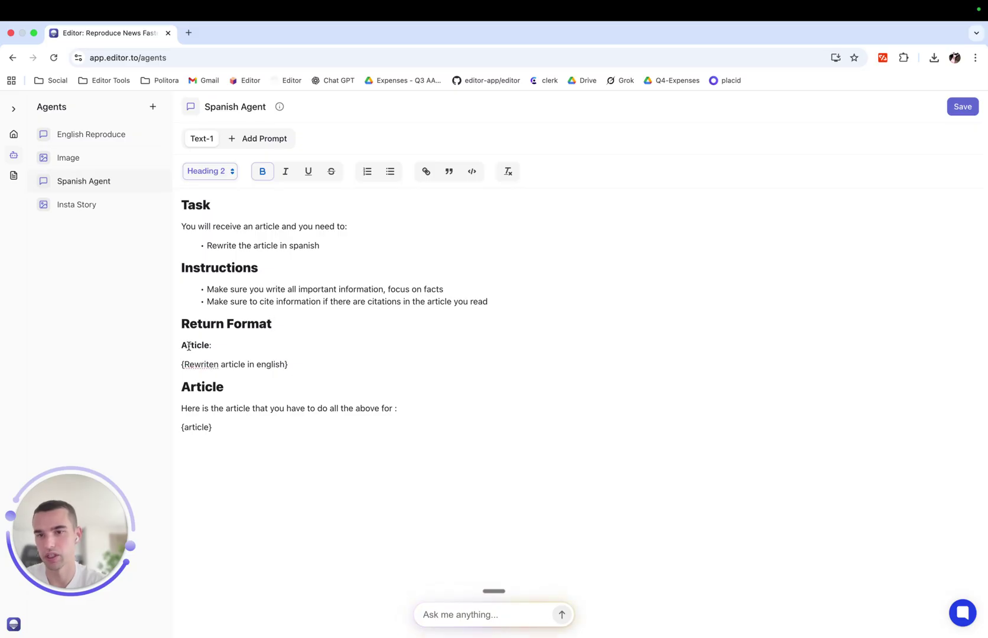
{"action": "left_click_drag", "start_coordinate": [295, 364], "coordinate": [174, 326]}
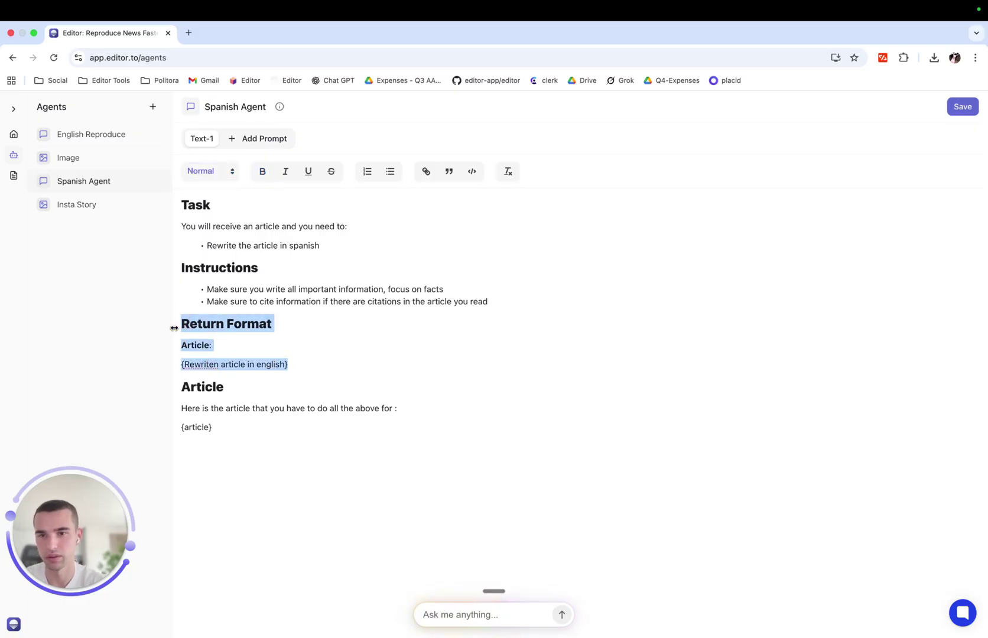
{"action": "key", "text": "BackSpace"}
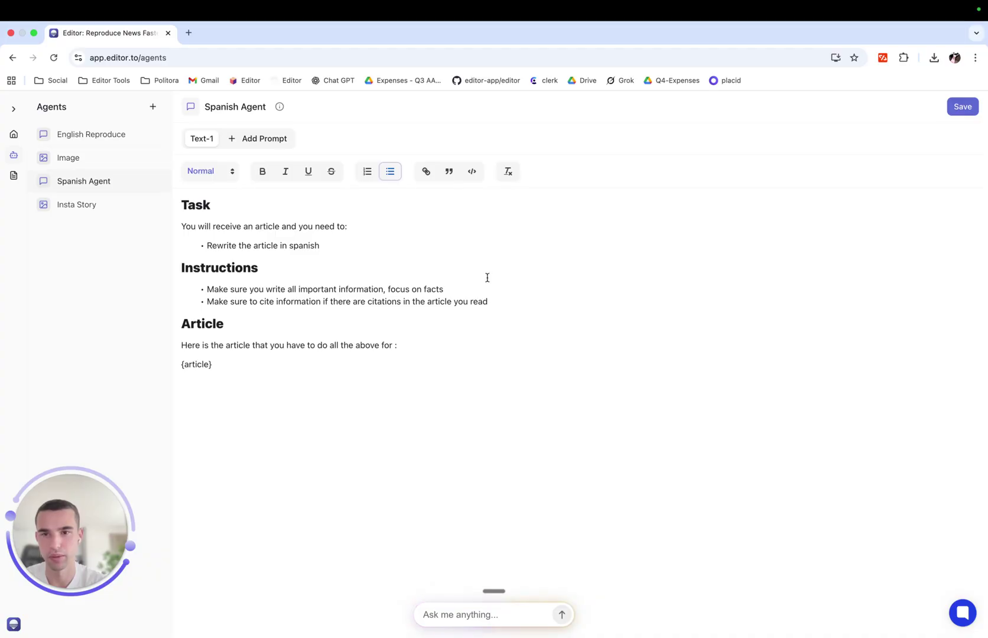
- Add the instruction bullet "Give me only the article and nothing else" and save the prompt
{"action": "key", "text": "Return"}
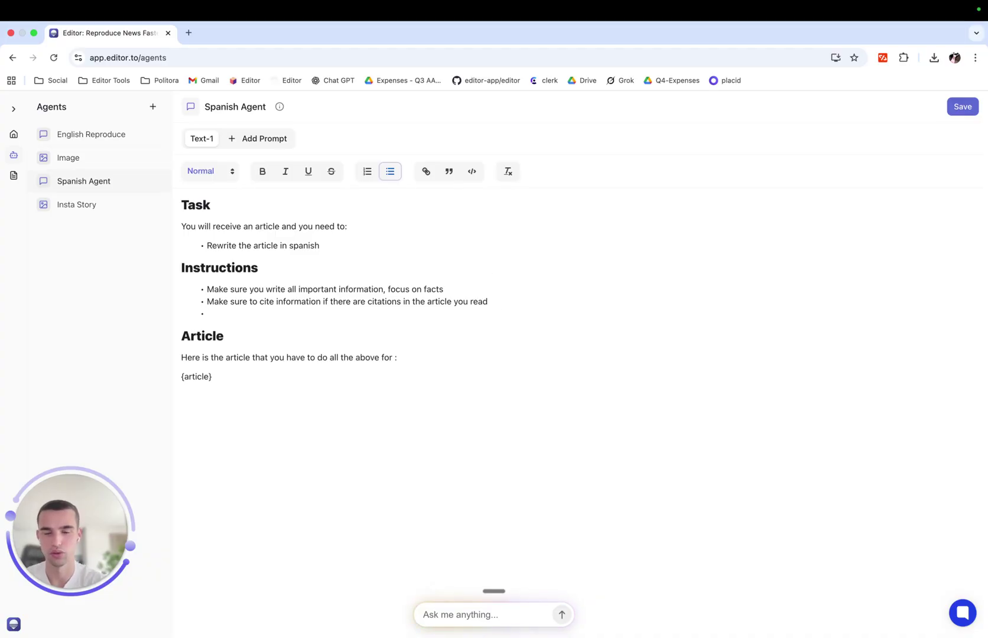
{"action": "type", "text": "Give me"}
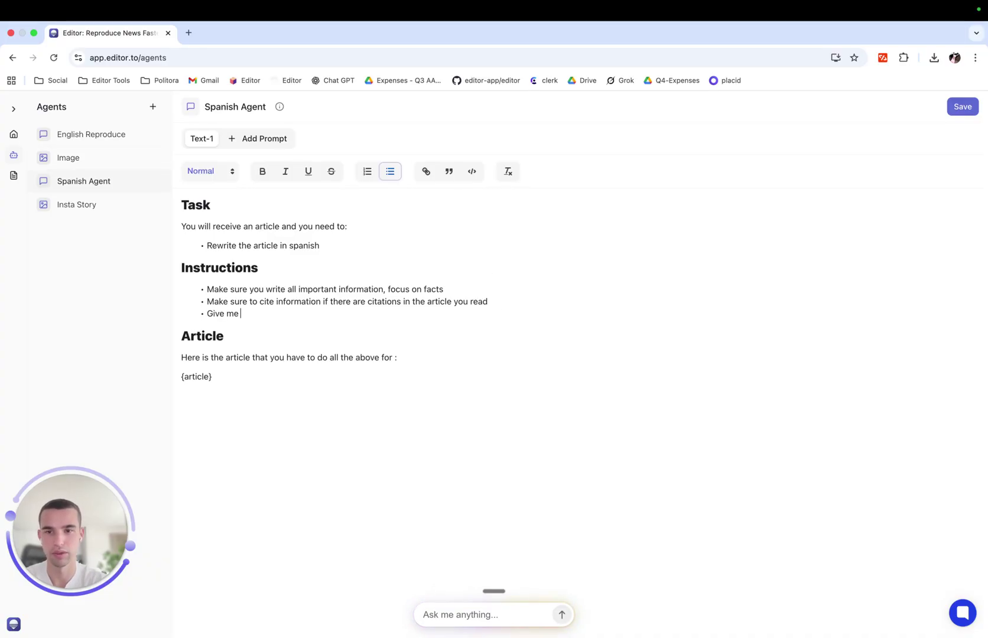
{"action": "type", "text": " only the arti"}
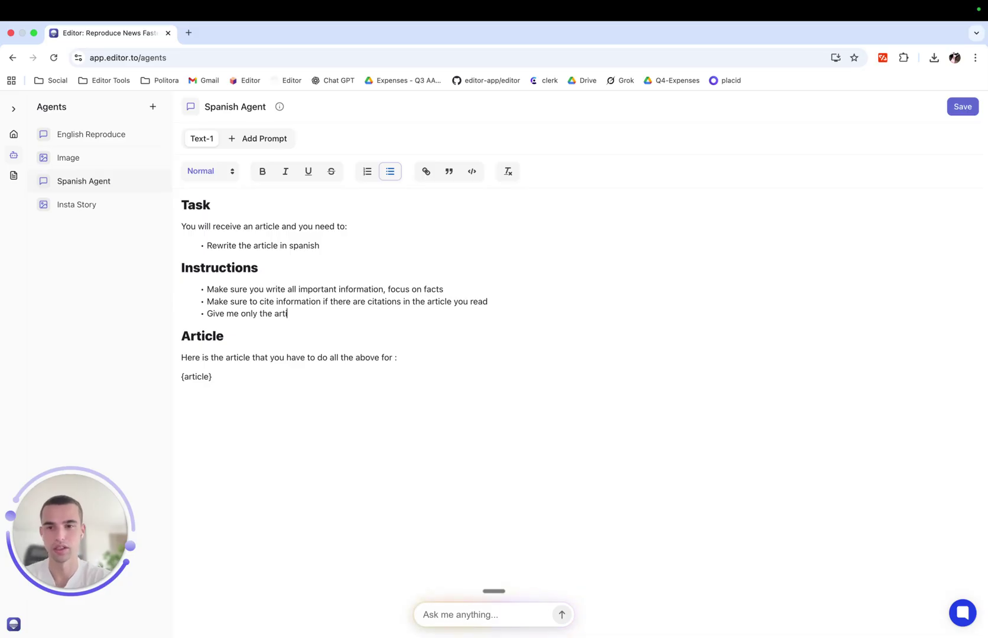
{"action": "type", "text": "cle and nothin"}
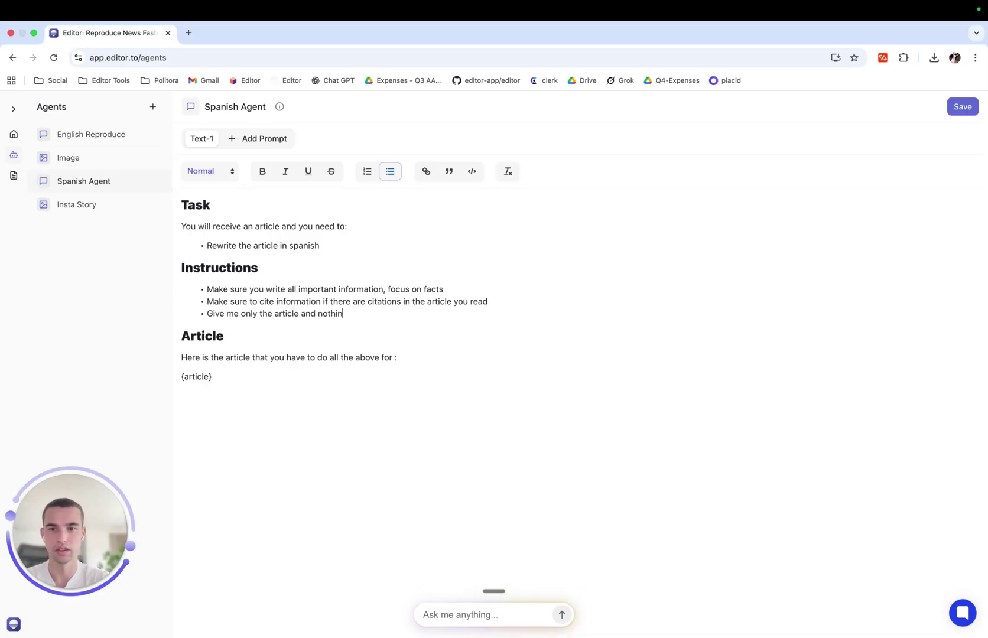
{"action": "type", "text": "g else"}
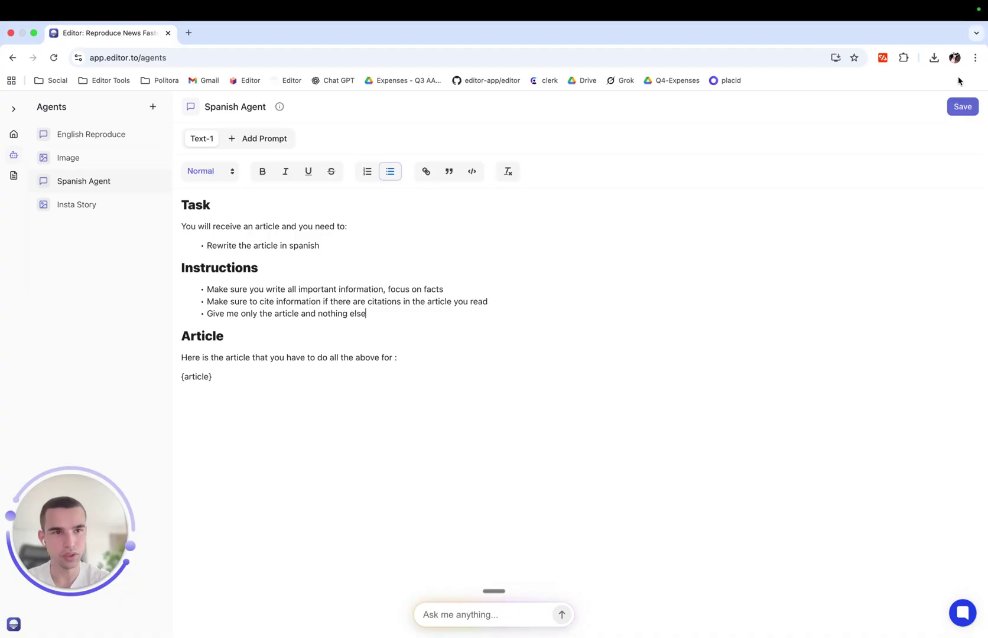
{"action": "left_click", "coordinate": [961, 106]}
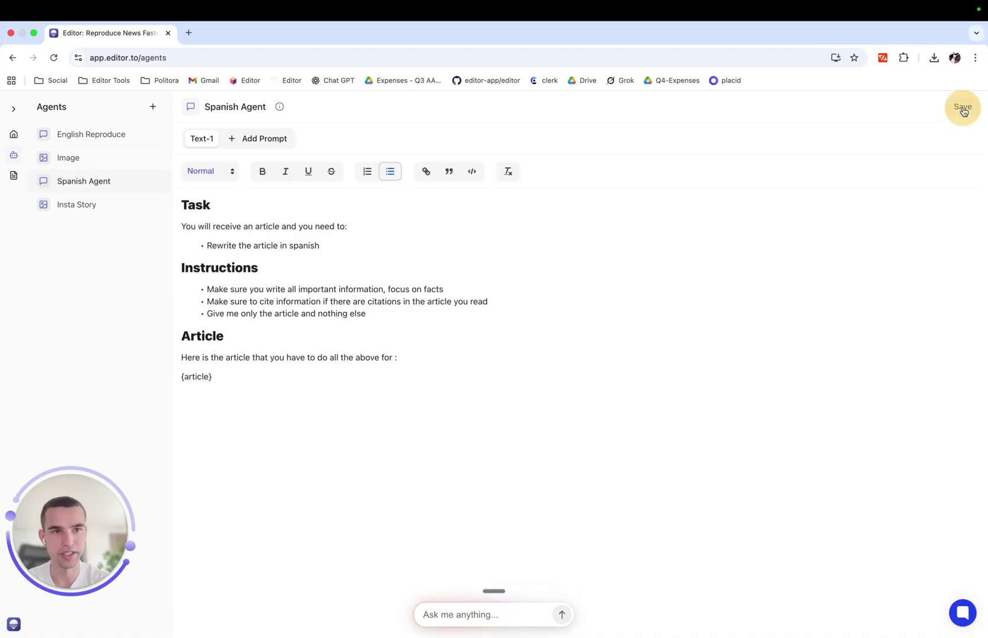
- Draft the open Guardian article about the US government shutdown with the Spanish Agent and review the generated text
{"action": "left_click", "coordinate": [14, 134]}
{"action": "left_click", "coordinate": [953, 106]}
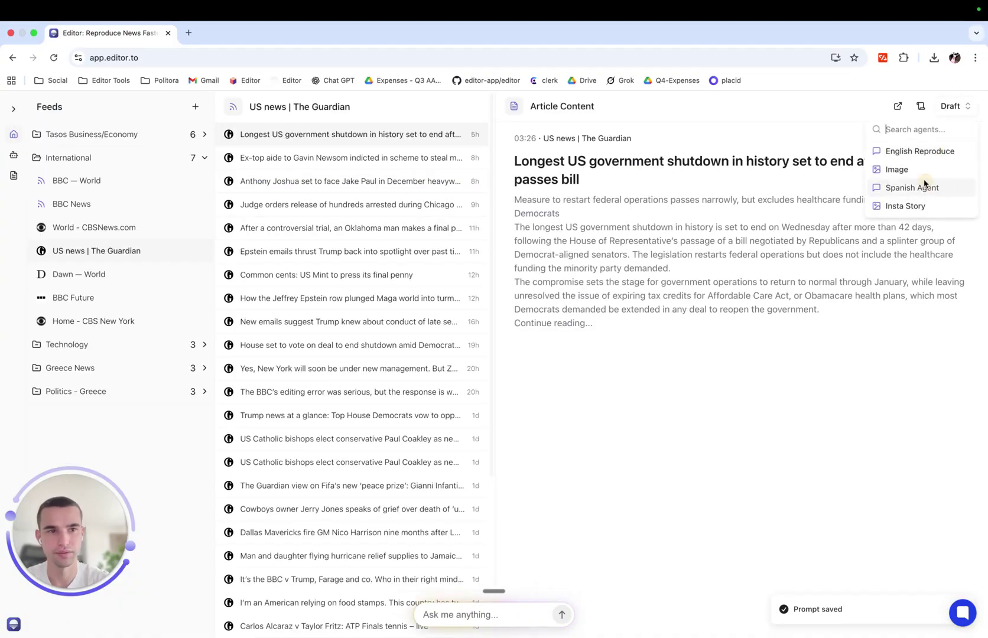
{"action": "left_click", "coordinate": [919, 185]}
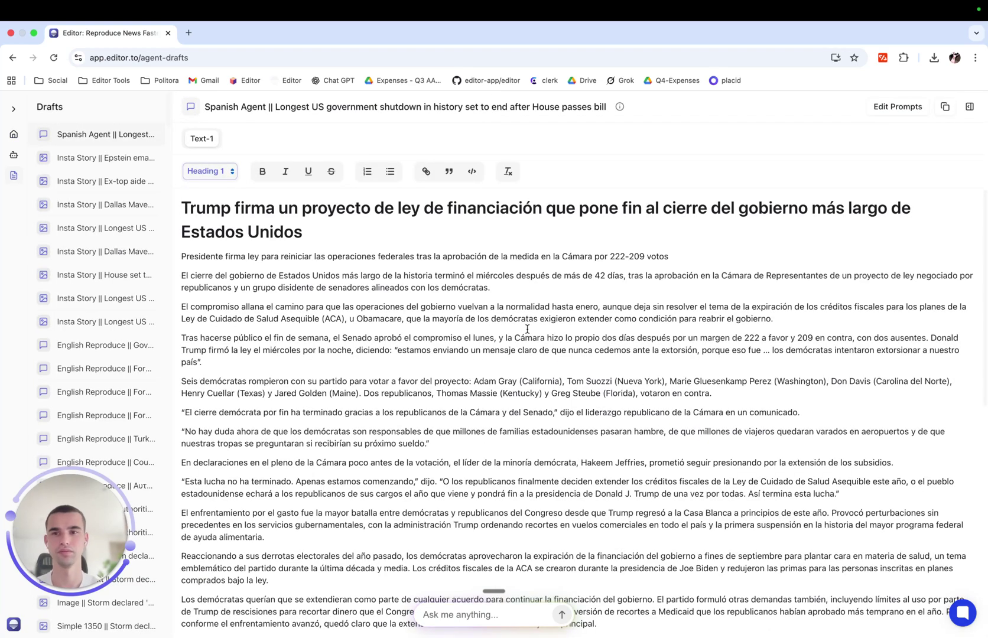
{"action": "scroll", "coordinate": [527, 329], "scroll_direction": "down", "scroll_amount": 15}
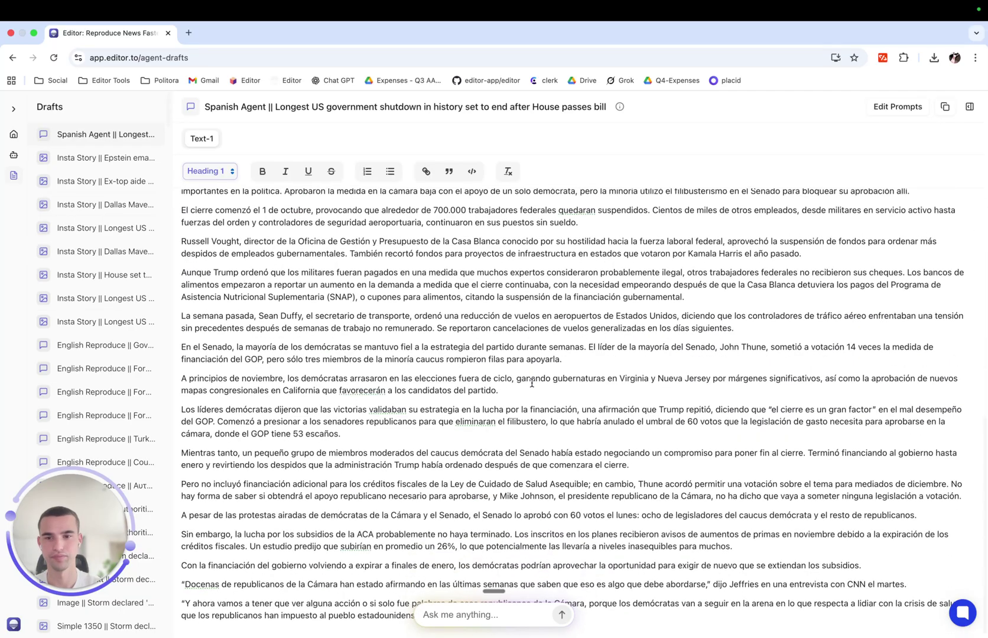
{"action": "scroll", "coordinate": [532, 383], "scroll_direction": "up", "scroll_amount": 15}
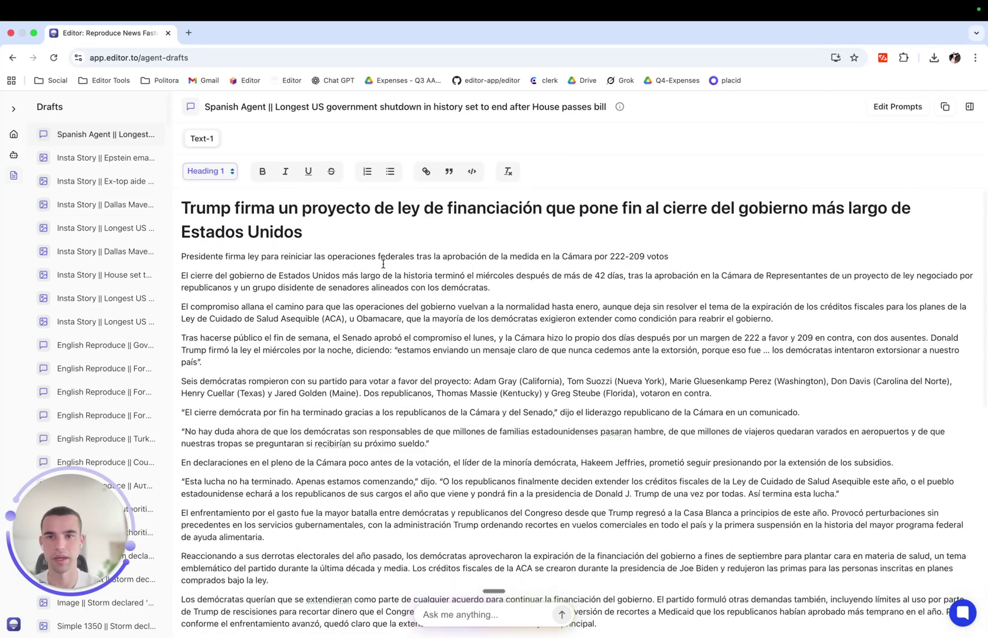
{"action": "left_click_drag", "start_coordinate": [330, 234], "coordinate": [183, 208]}
{"action": "left_click", "coordinate": [428, 266]}
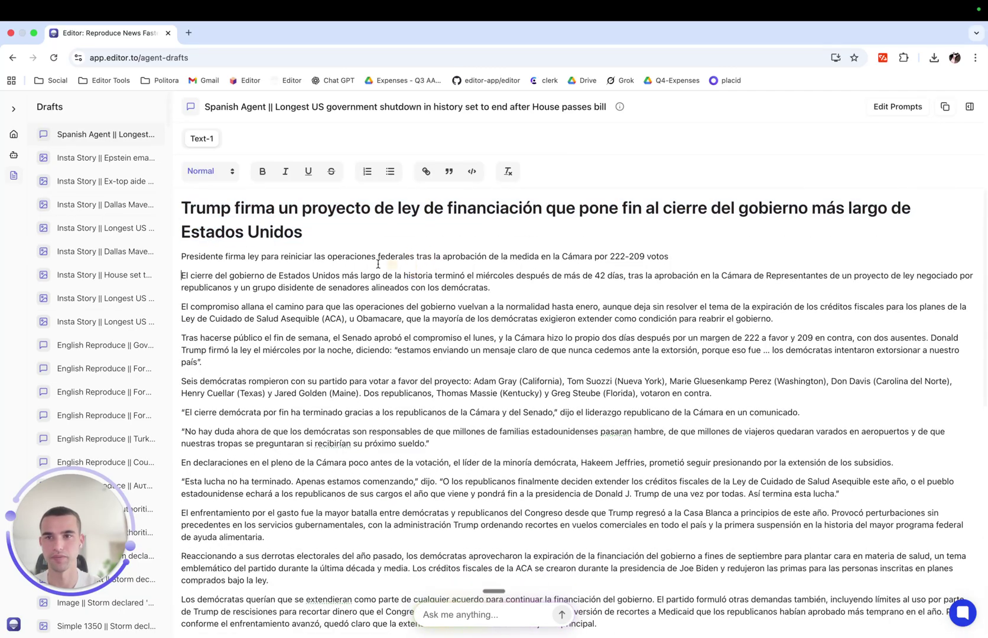
- Return to the agents list and rename the Spanish Agent to "Spanish Text Agent"
{"action": "left_click", "coordinate": [13, 155]}
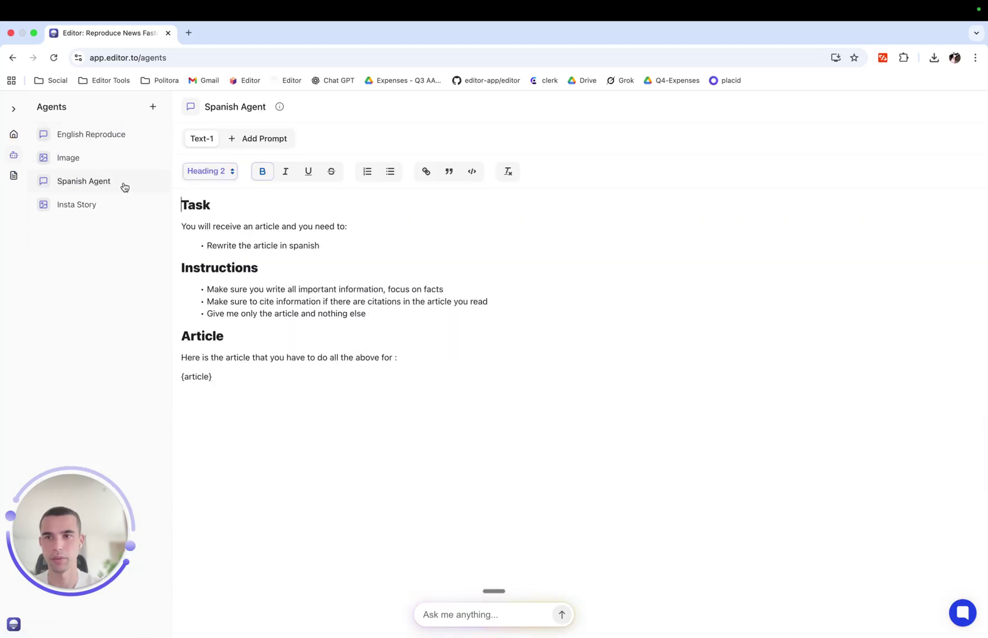
{"action": "left_click", "coordinate": [123, 182]}
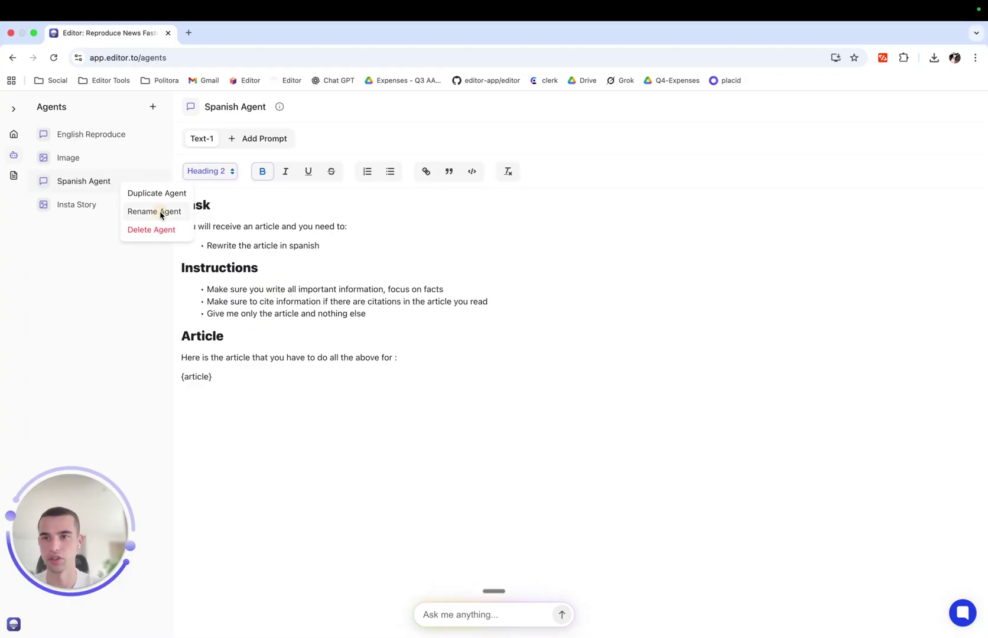
{"action": "left_click", "coordinate": [160, 213]}
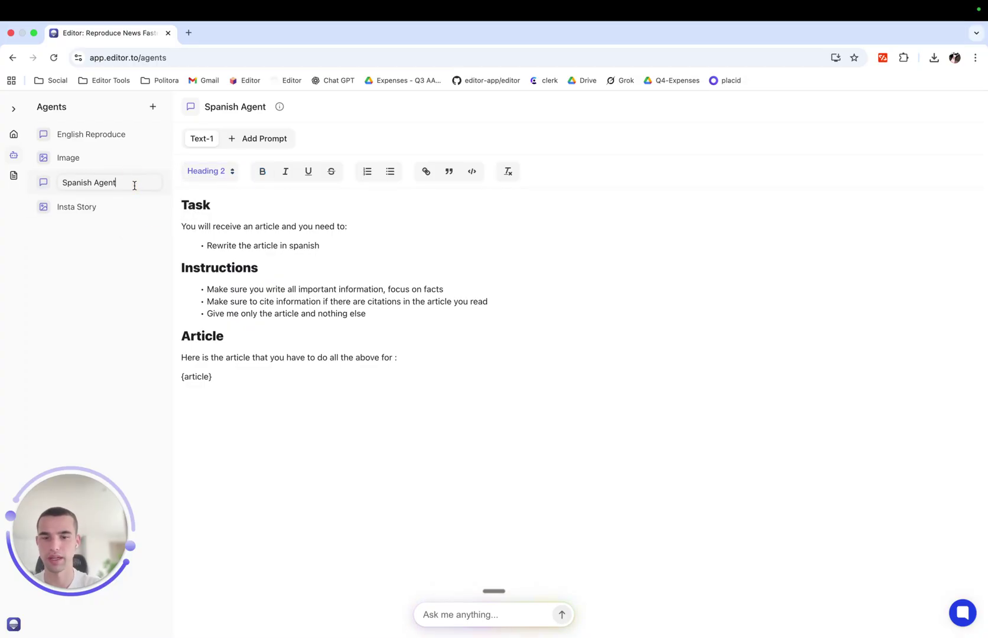
{"action": "left_click", "coordinate": [95, 183]}
{"action": "type", "text": "text"}
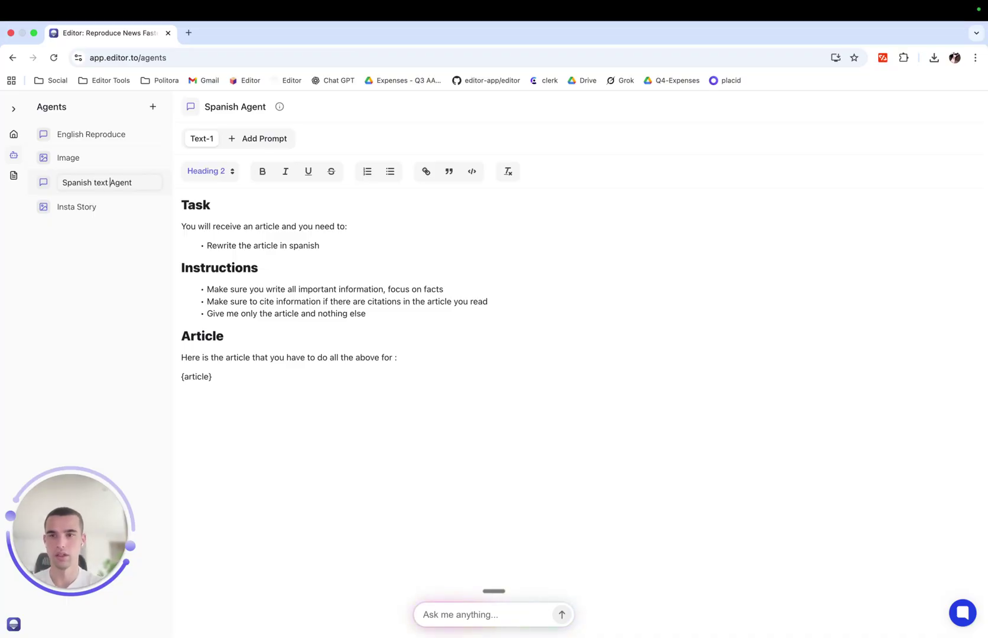
{"action": "key", "text": "Return"}
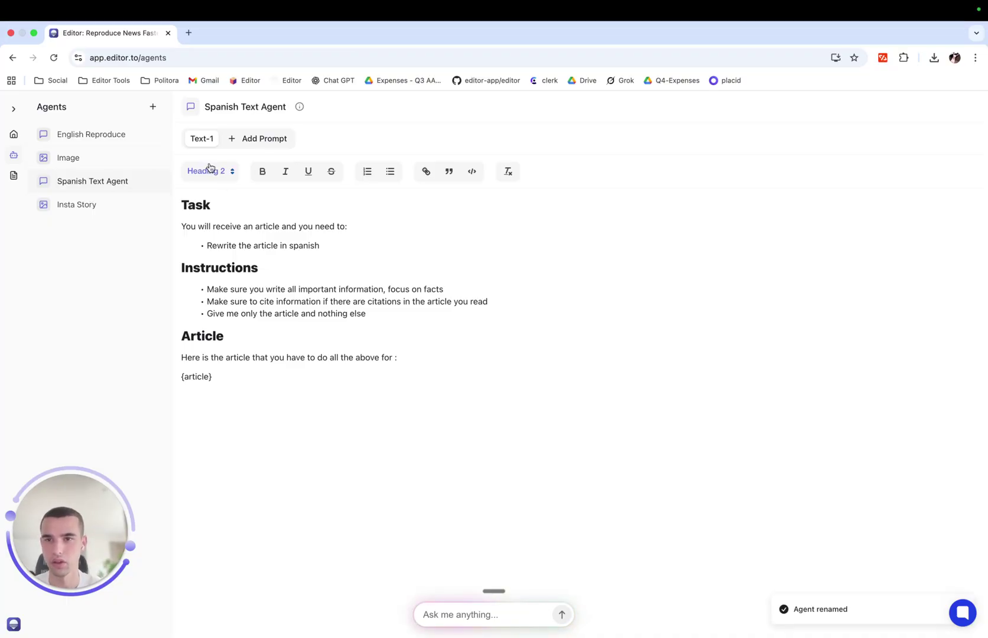
- Rename the agent's Text-1 prompt to "Article"
{"action": "right_click", "coordinate": [208, 140]}
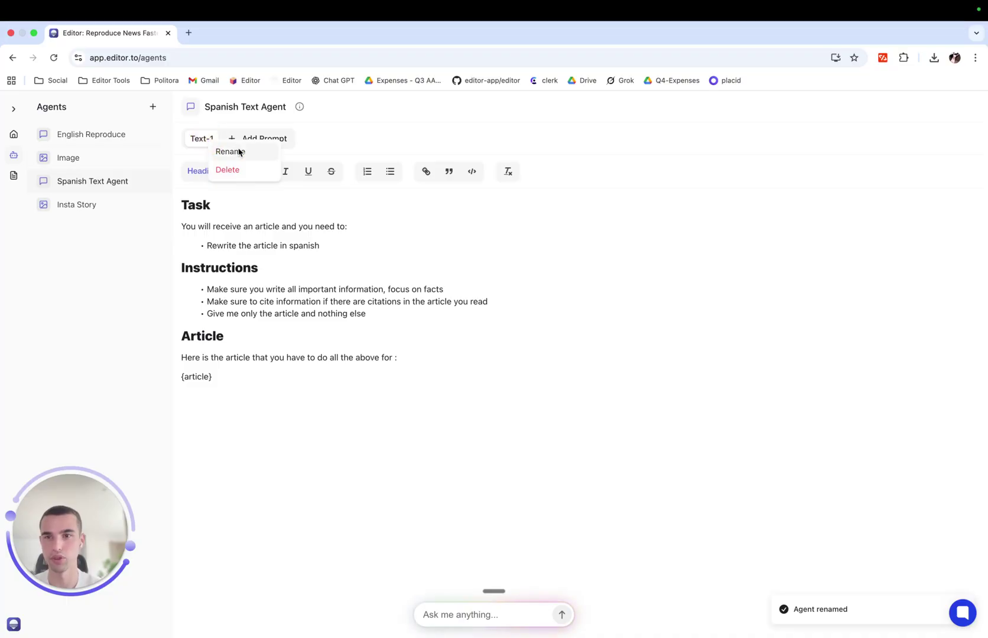
{"action": "left_click", "coordinate": [234, 151]}
{"action": "type", "text": "Article"}
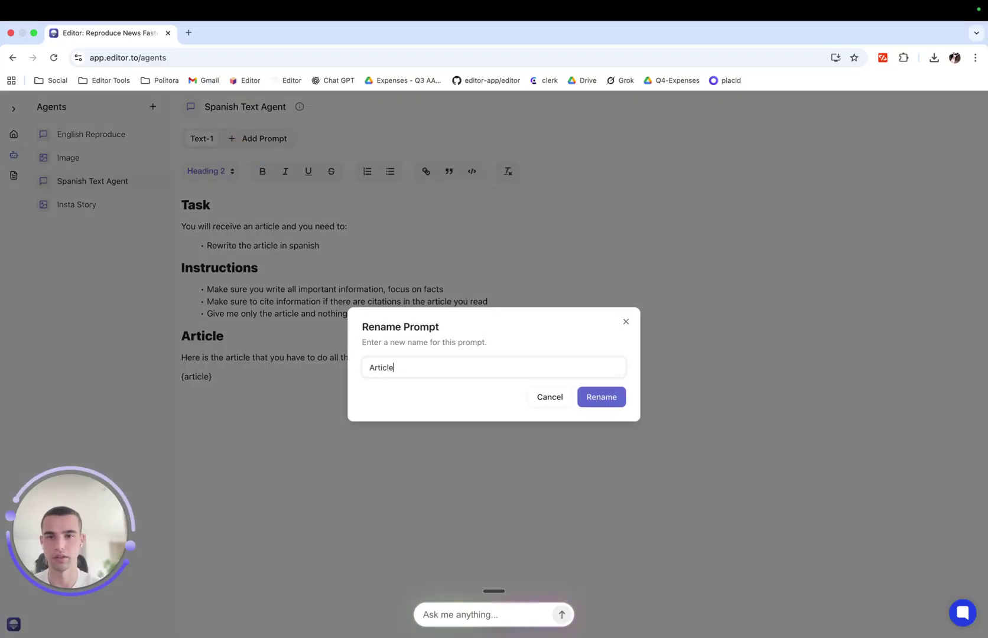
{"action": "key", "text": "Return"}
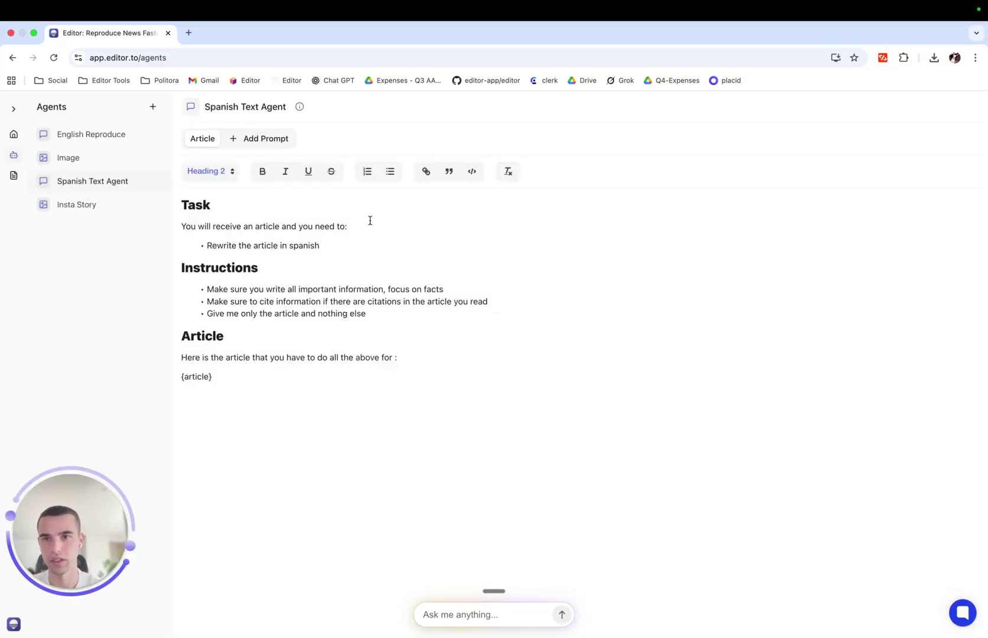
- Add a second prompt named "Titles and Descriptions" to the Spanish Text Agent
{"action": "left_click", "coordinate": [265, 142]}
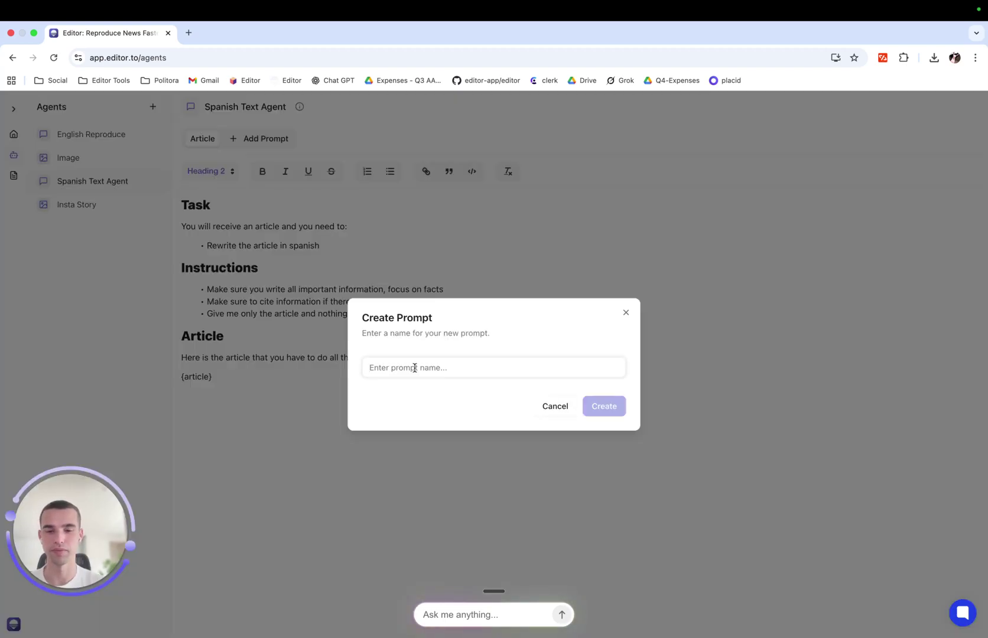
{"action": "type", "text": "Titles"}
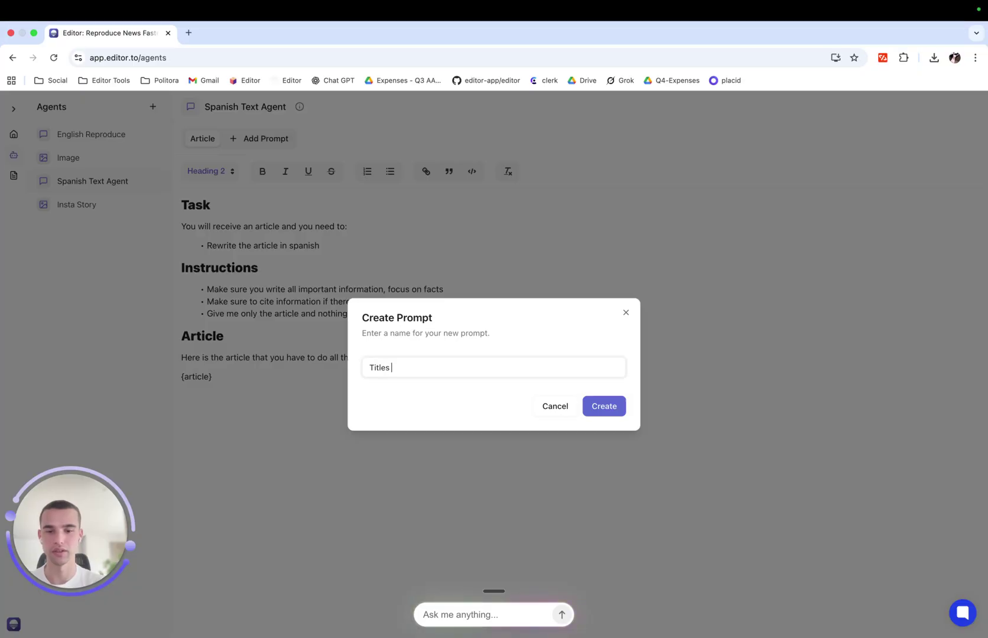
{"action": "type", "text": " and Descr"}
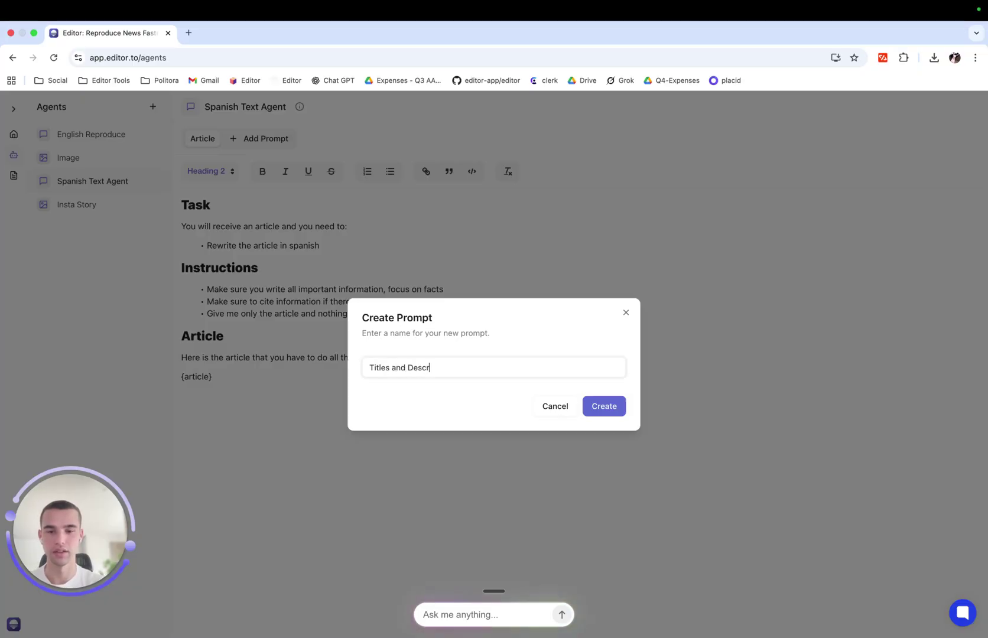
{"action": "type", "text": "iptions"}
{"action": "key", "text": "Return"}
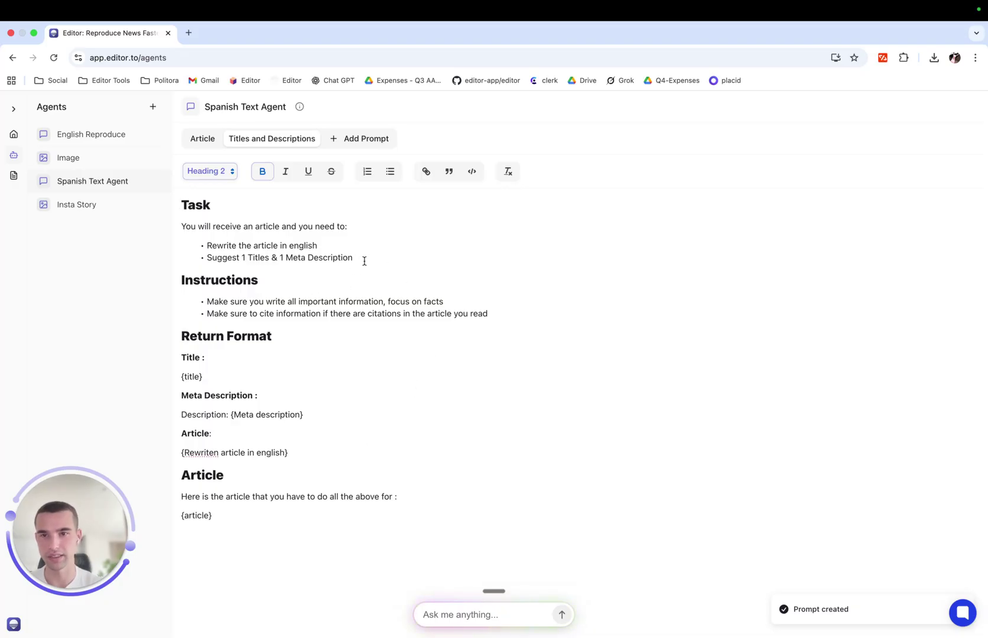
- Replace the two Task bullets in the Titles and Descriptions prompt with "Give us 5 titles and descriptions in spanish"
{"action": "left_click_drag", "start_coordinate": [364, 261], "coordinate": [207, 245]}
{"action": "key", "text": "BackSpace"}
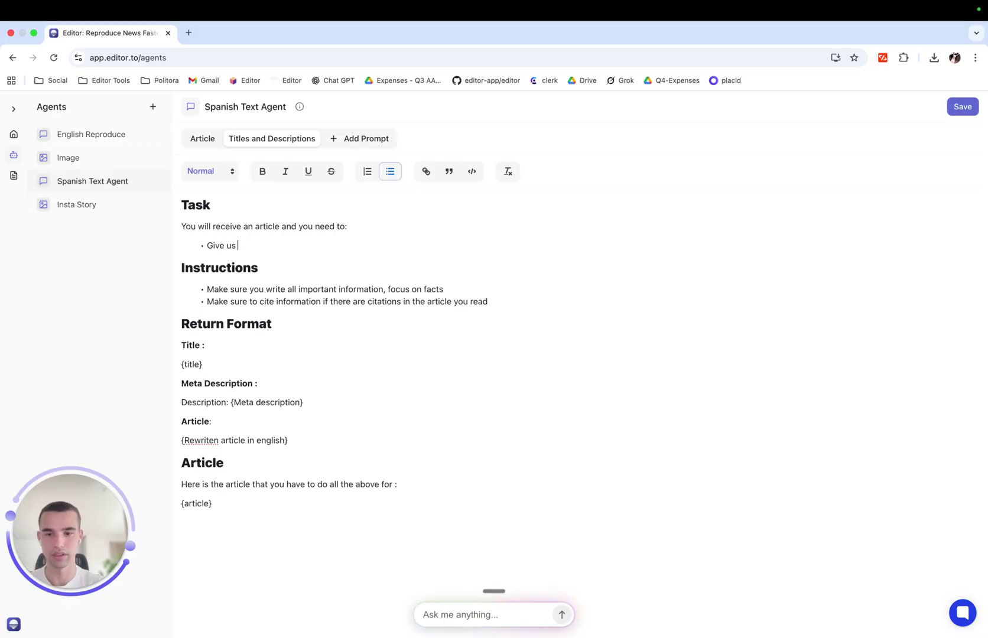
{"action": "type", "text": "Give us 5 titles "}
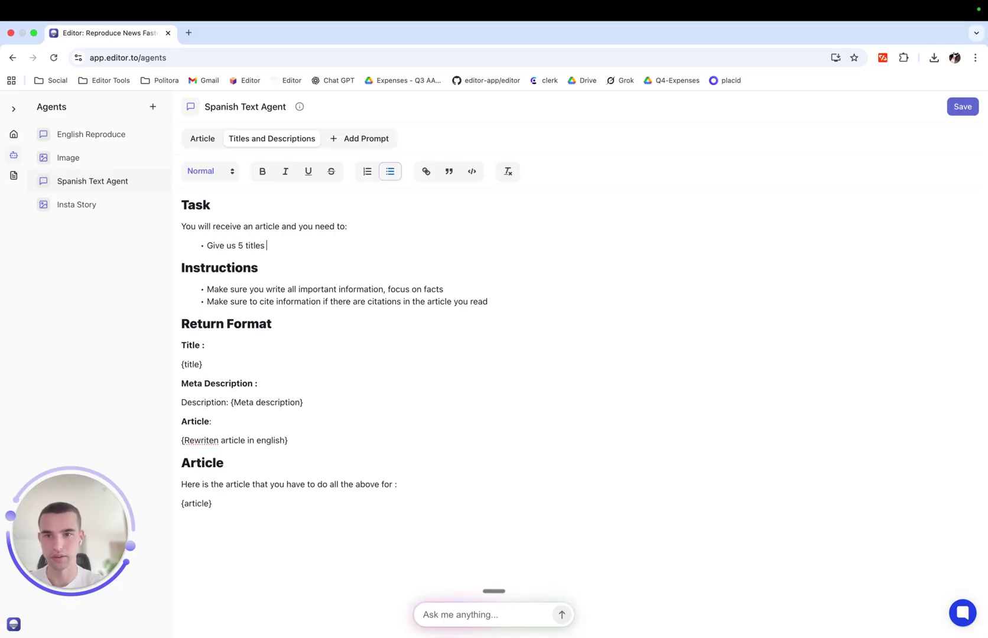
{"action": "type", "text": "and de"}
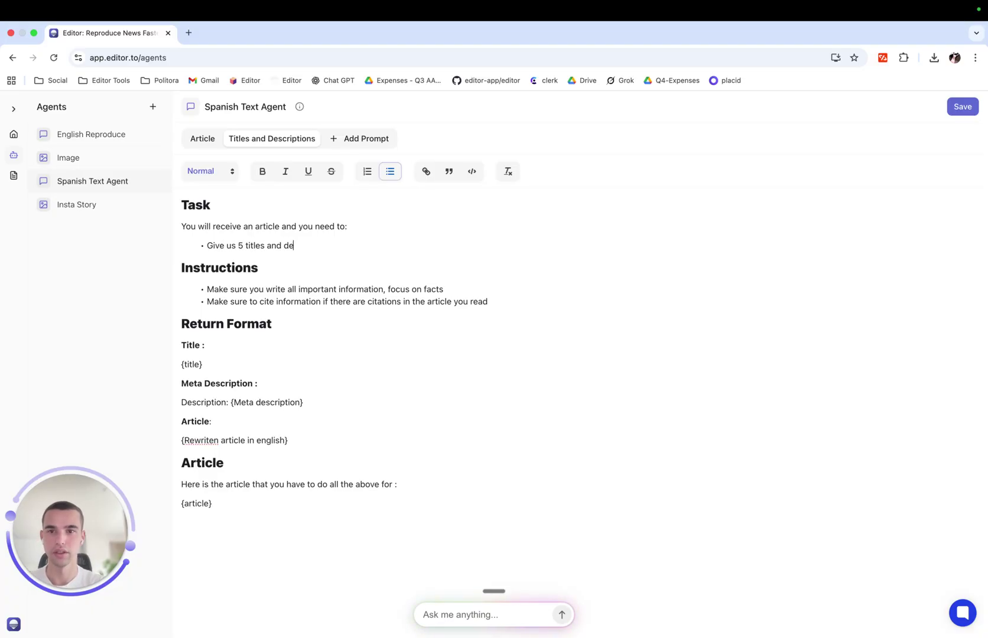
{"action": "type", "text": "scription s"}
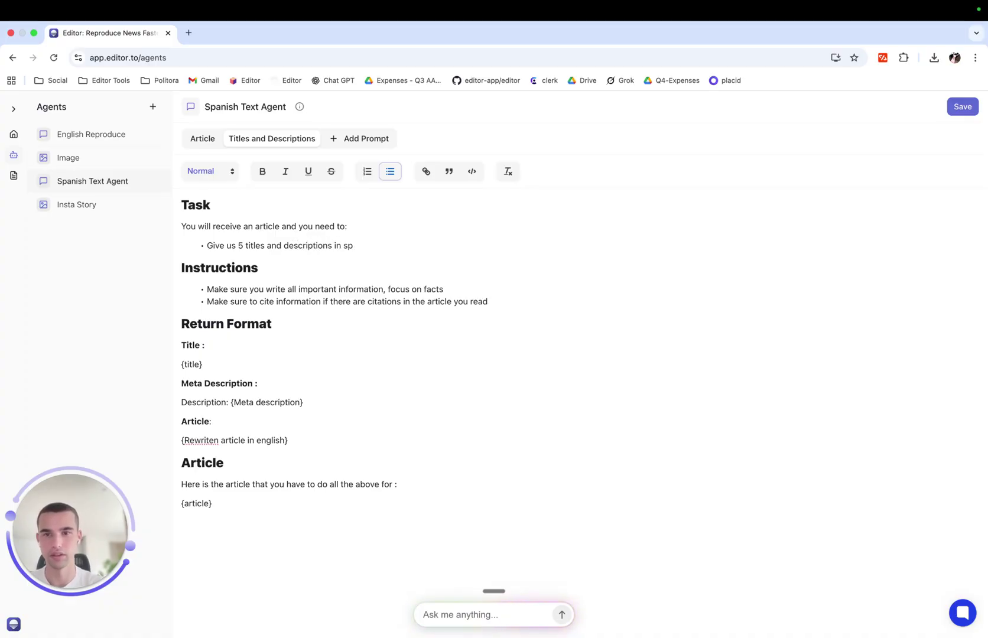
{"action": "type", "text": "in spanish"}
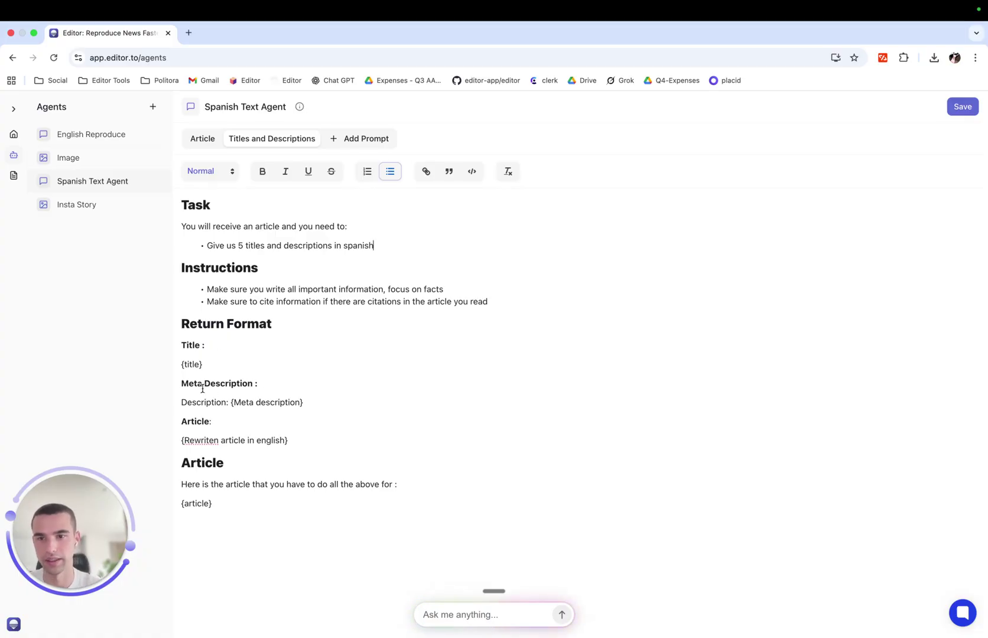
- Remove the title section from Return Format and shorten the meta description heading to "Descriptions :"
{"action": "left_click_drag", "start_coordinate": [202, 384], "coordinate": [183, 342]}
{"action": "key", "text": "BackSpace"}
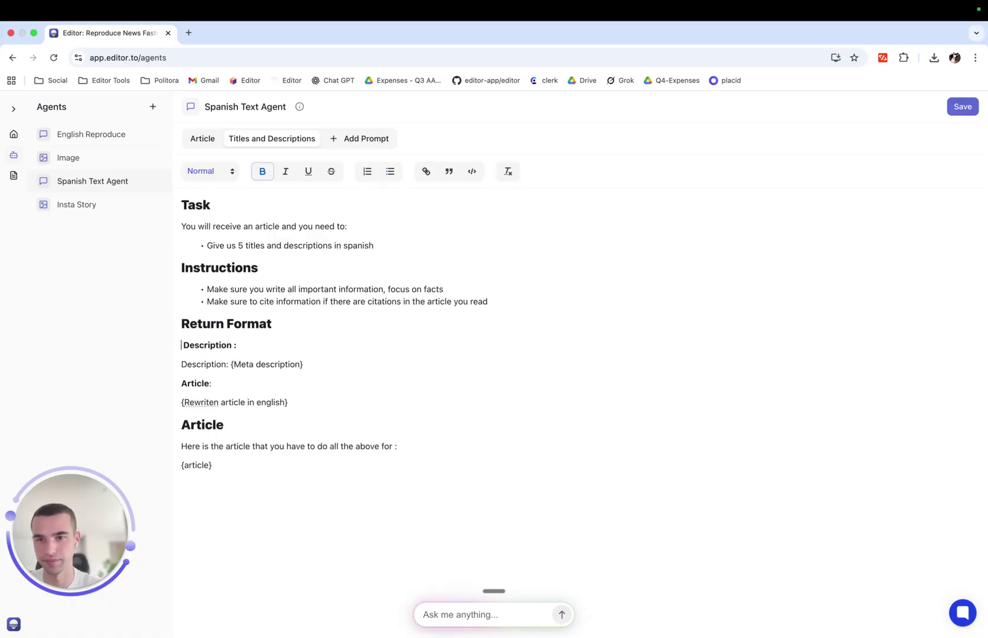
{"action": "left_click", "coordinate": [232, 345]}
{"action": "type", "text": "s"}
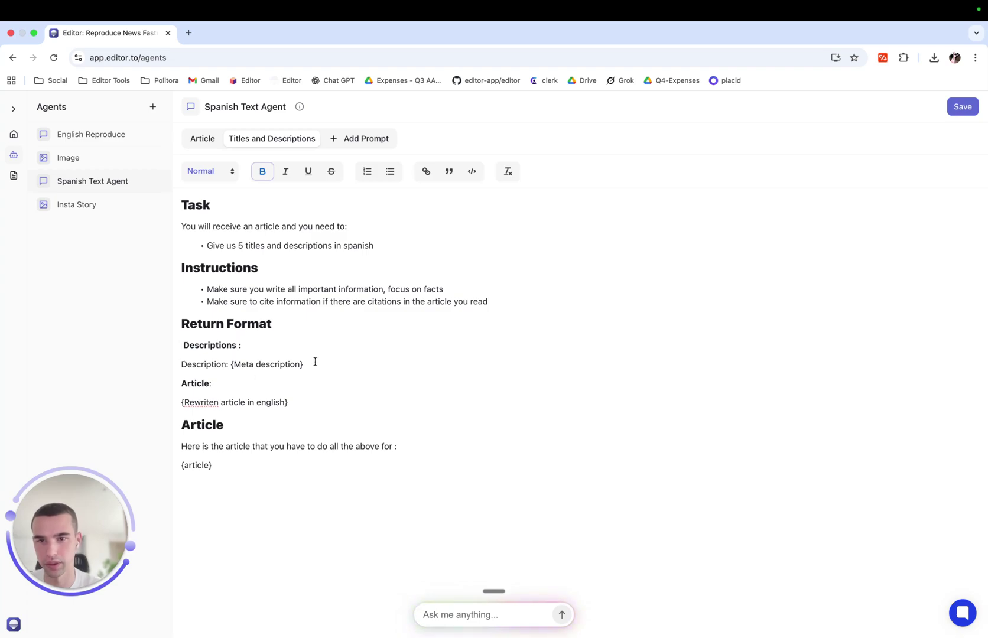
- Replace the line under the Descriptions heading with a bulleted list reading "Description1", "Desciption 2" and "etc"
{"action": "left_click_drag", "start_coordinate": [315, 362], "coordinate": [238, 362]}
{"action": "key", "text": "BackSpace"}
{"action": "key", "text": "BackSpace"}
{"action": "key", "text": "BackSpace"}
{"action": "key", "text": "BackSpace"}
{"action": "type", "text": "1"}
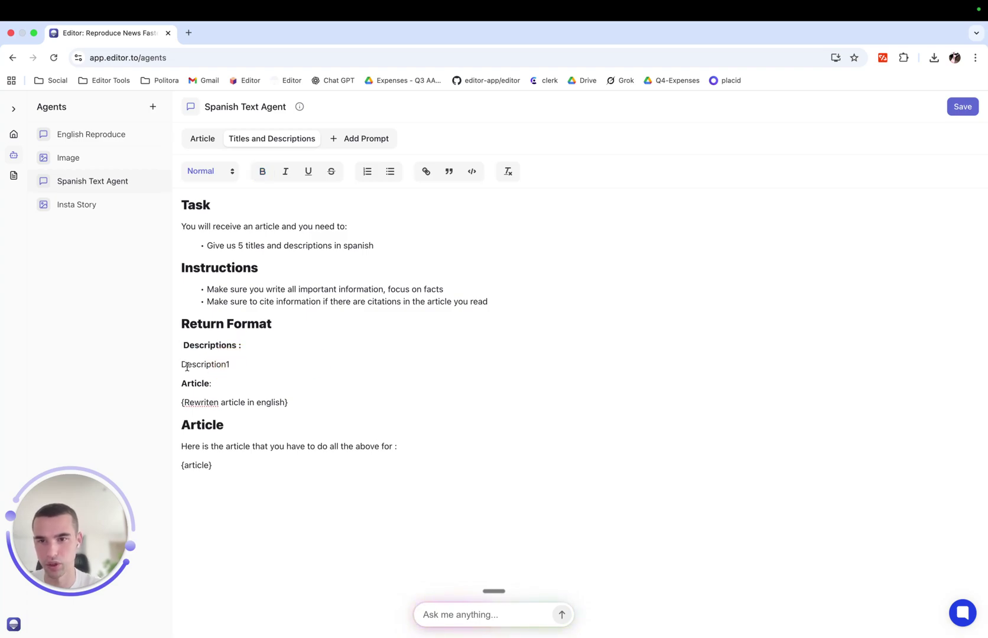
{"action": "type", "text": "-"}
{"action": "left_click", "coordinate": [251, 366]}
{"action": "key", "text": "Return"}
{"action": "type", "text": "De"}
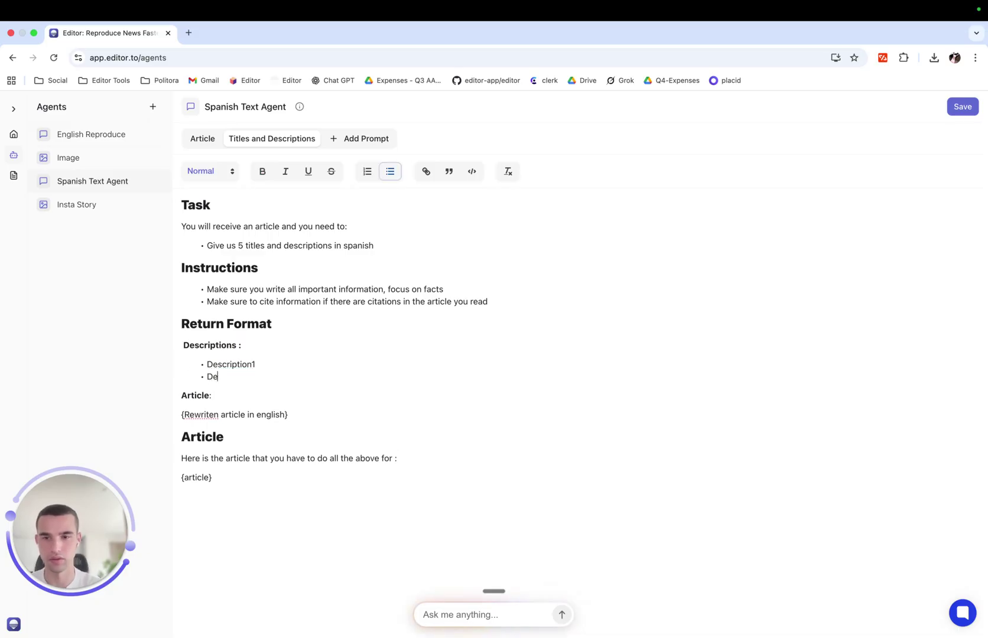
{"action": "type", "text": "scip"}
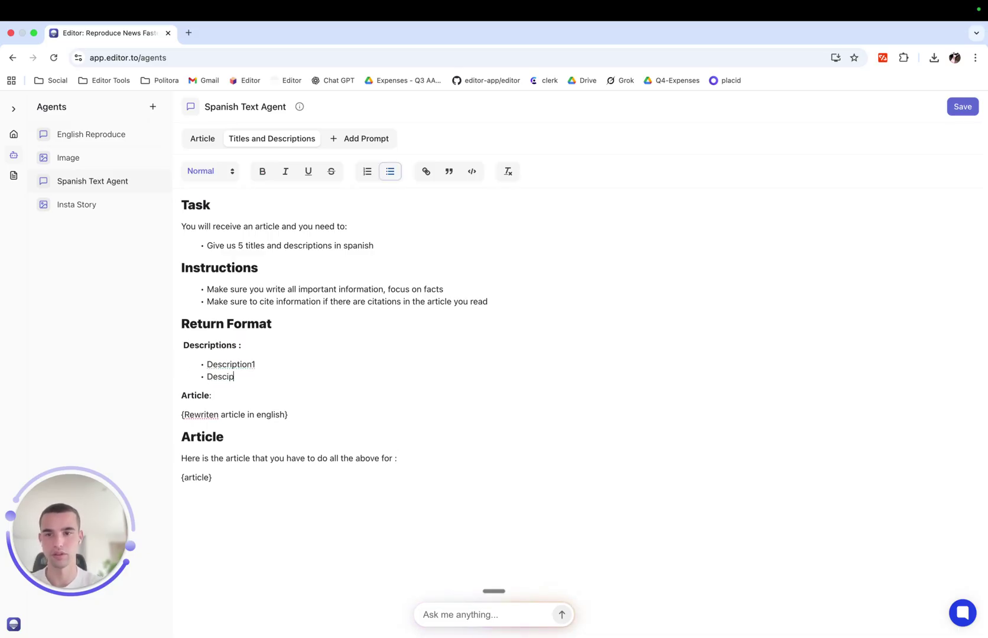
{"action": "type", "text": "tion 2"}
{"action": "key", "text": "Return"}
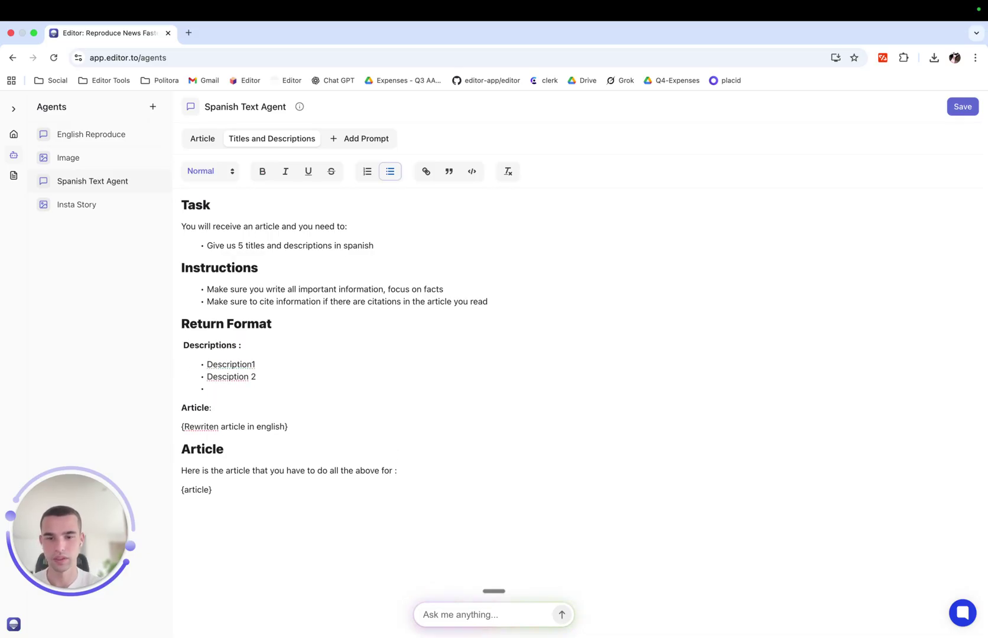
{"action": "type", "text": "etc"}
- Replace the Return Format's Article section with a "Titles" heading and bullets "Title 1", "Title 2" and "etc", and save the prompt
{"action": "left_click_drag", "start_coordinate": [289, 425], "coordinate": [171, 409]}
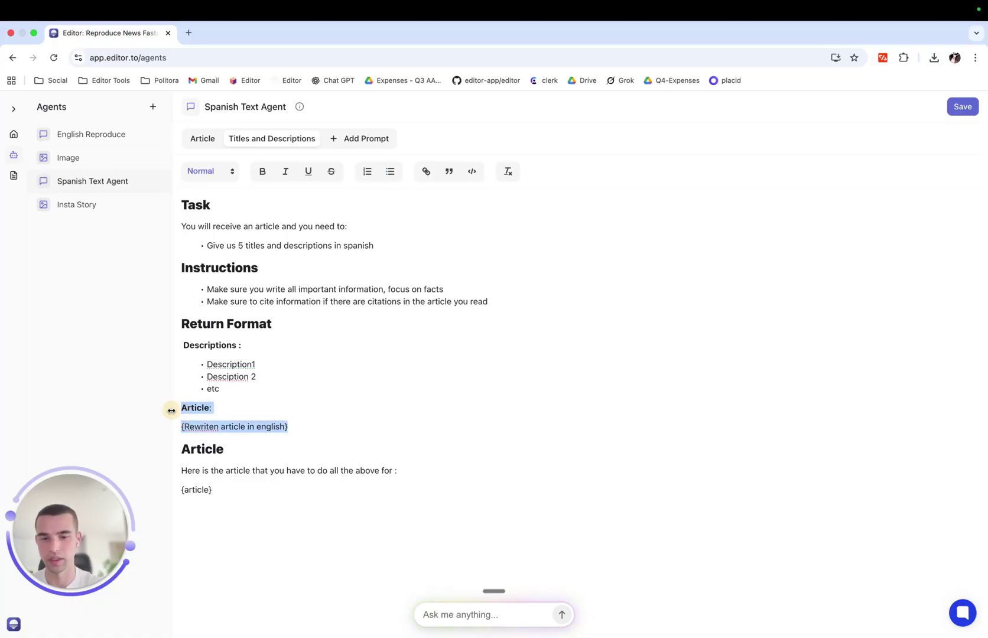
{"action": "type", "text": "Titles"}
{"action": "key", "text": "Return"}
{"action": "type", "text": "- "}
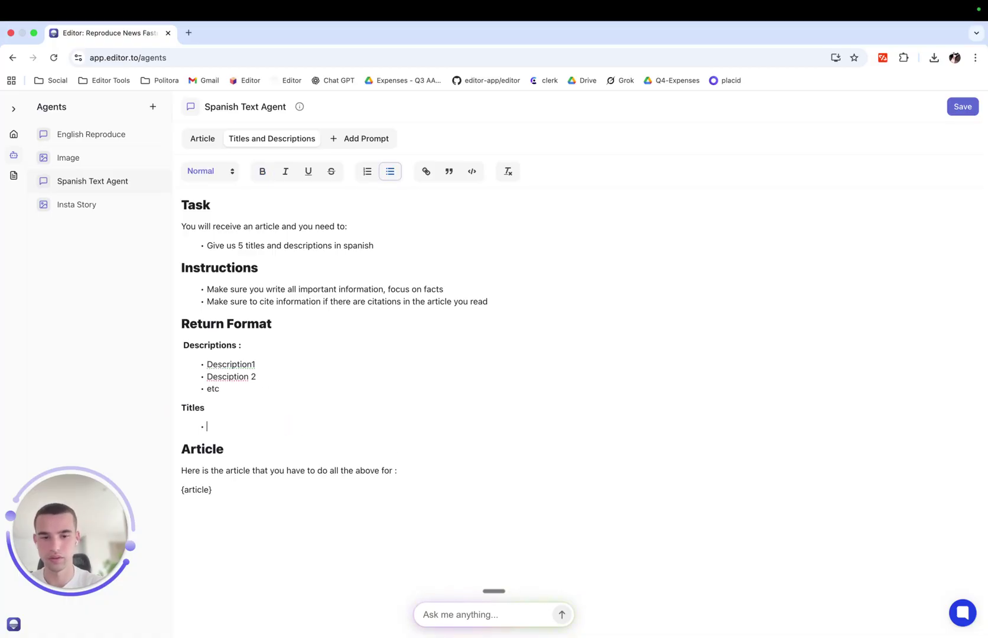
{"action": "type", "text": "Title 1"}
{"action": "key", "text": "Return"}
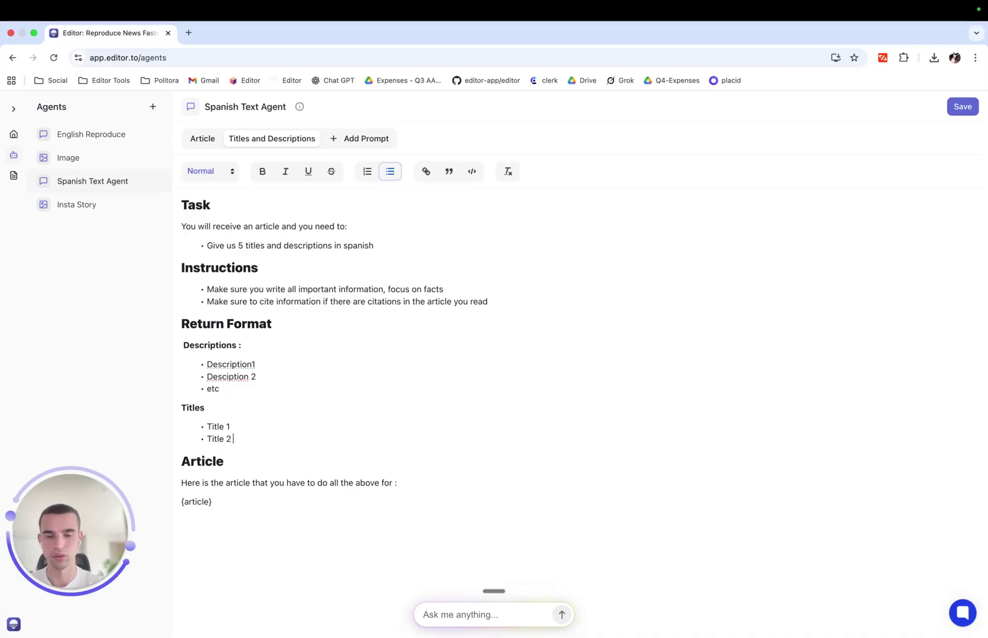
{"action": "type", "text": "Title 2"}
{"action": "key", "text": "Return"}
{"action": "type", "text": "etc"}
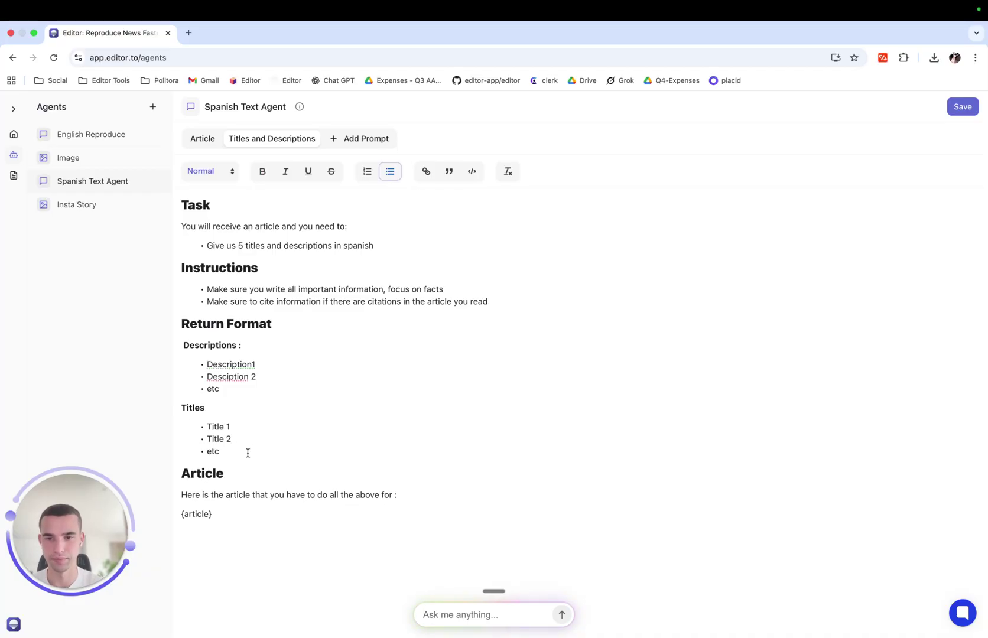
{"action": "left_click", "coordinate": [961, 107]}
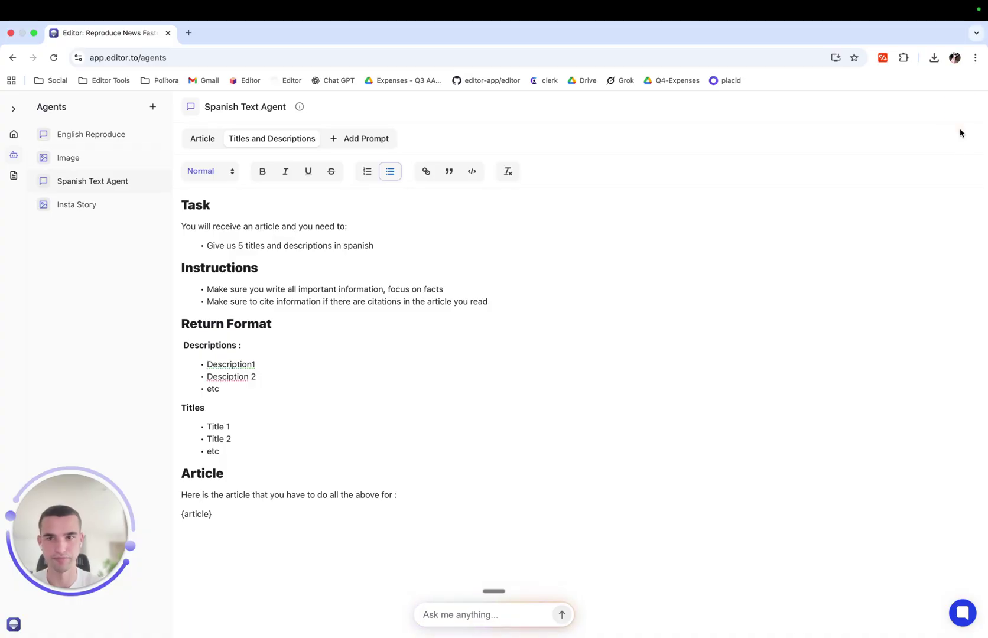
- Draft the Guardian shutdown article with the Spanish Text Agent and view the new draft's Titles and Descriptions output
{"action": "left_click", "coordinate": [13, 139]}
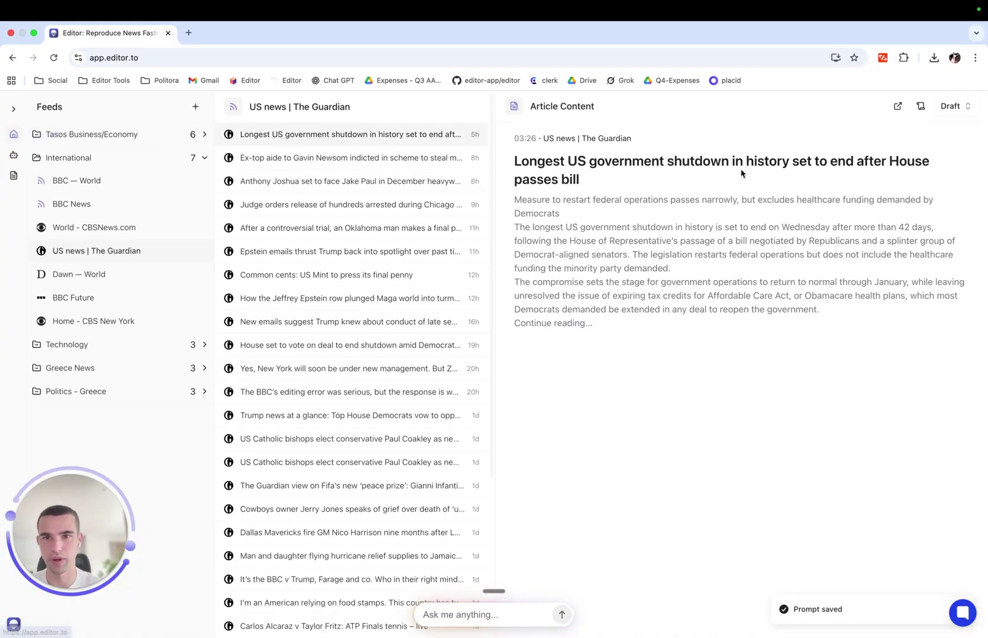
{"action": "left_click", "coordinate": [953, 106]}
{"action": "left_click", "coordinate": [919, 187]}
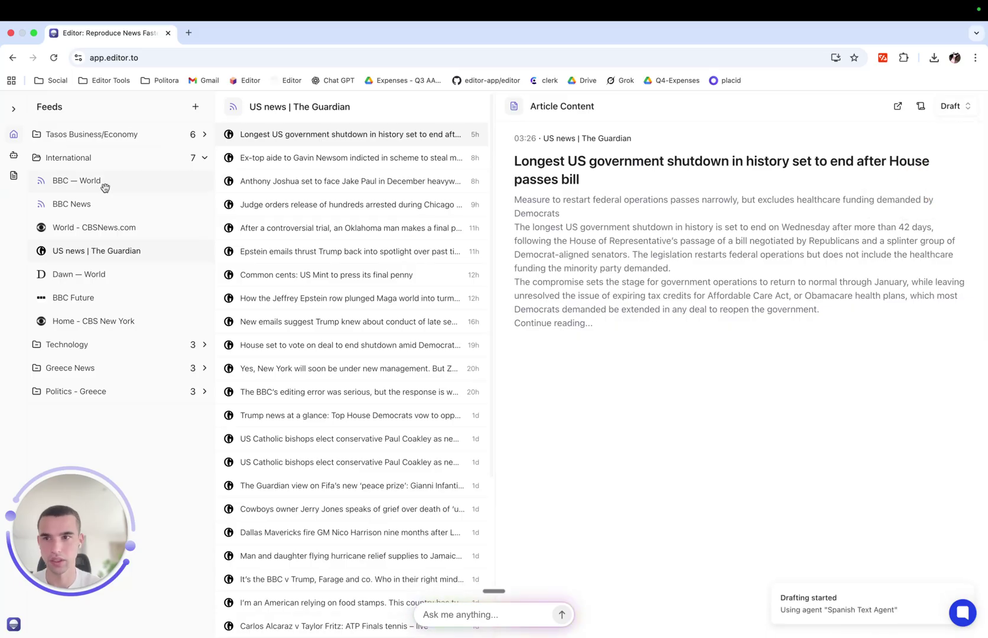
{"action": "left_click", "coordinate": [13, 175]}
{"action": "left_click", "coordinate": [102, 139]}
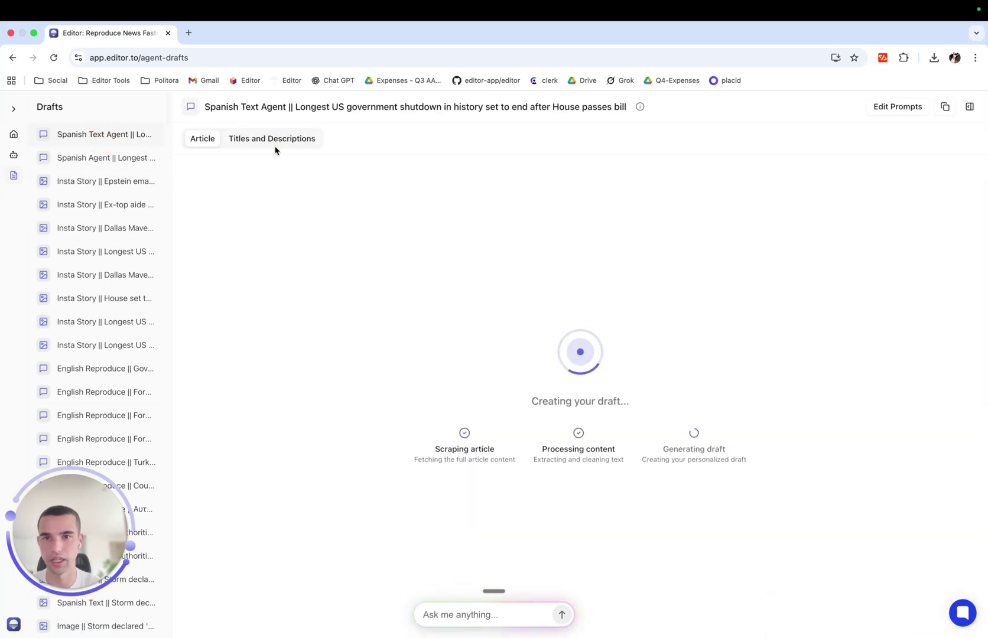
{"action": "left_click", "coordinate": [273, 141]}
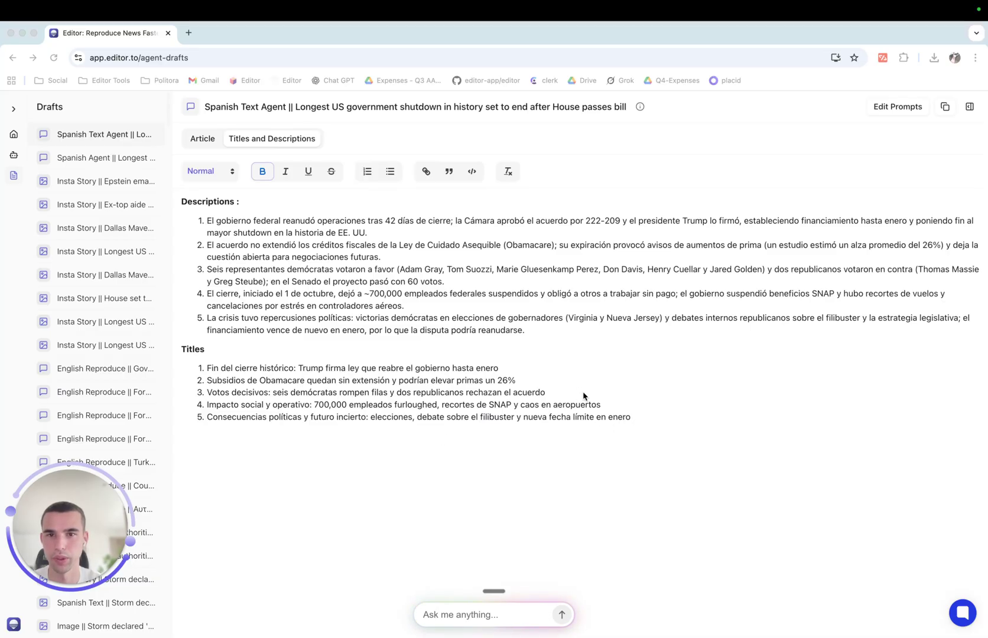
- Return to the agents page and rename the Titles and Descriptions prompt as "Titles and Description"
{"action": "left_click", "coordinate": [14, 155]}
{"action": "right_click", "coordinate": [272, 144]}
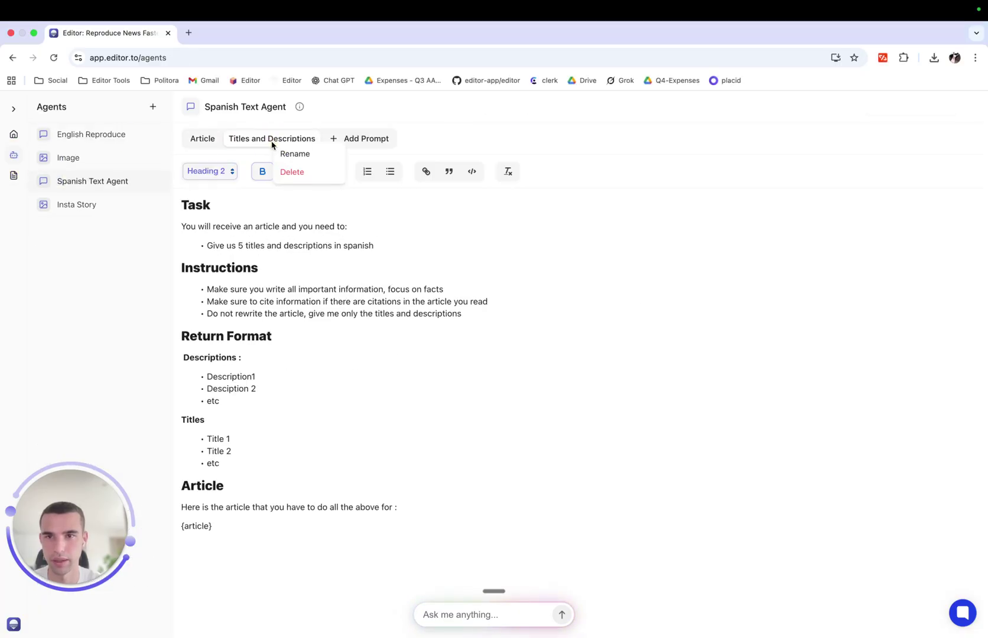
{"action": "left_click", "coordinate": [296, 154]}
{"action": "left_click", "coordinate": [470, 367]}
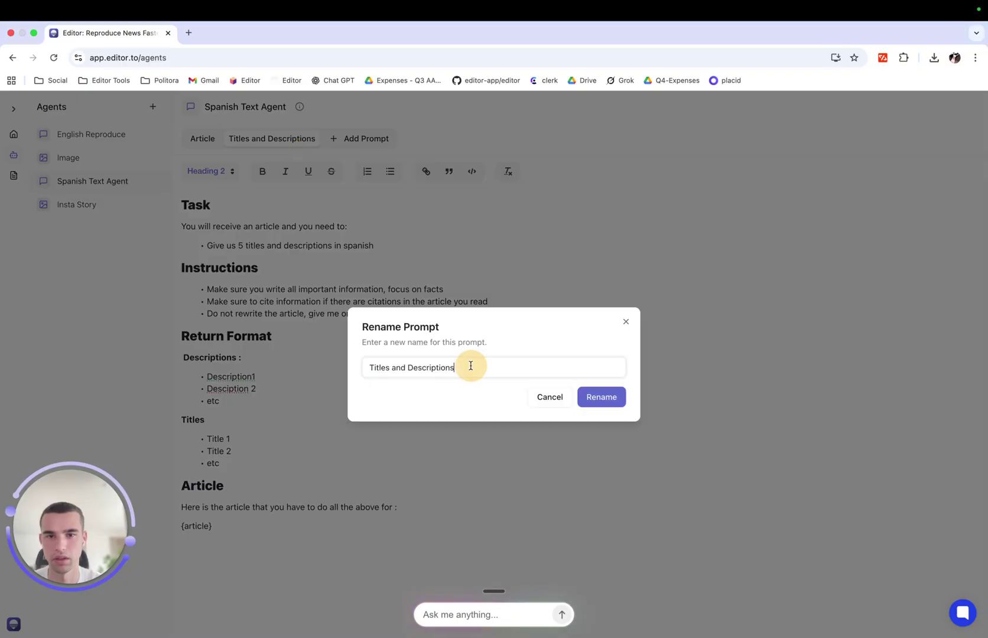
{"action": "key", "text": "Return"}
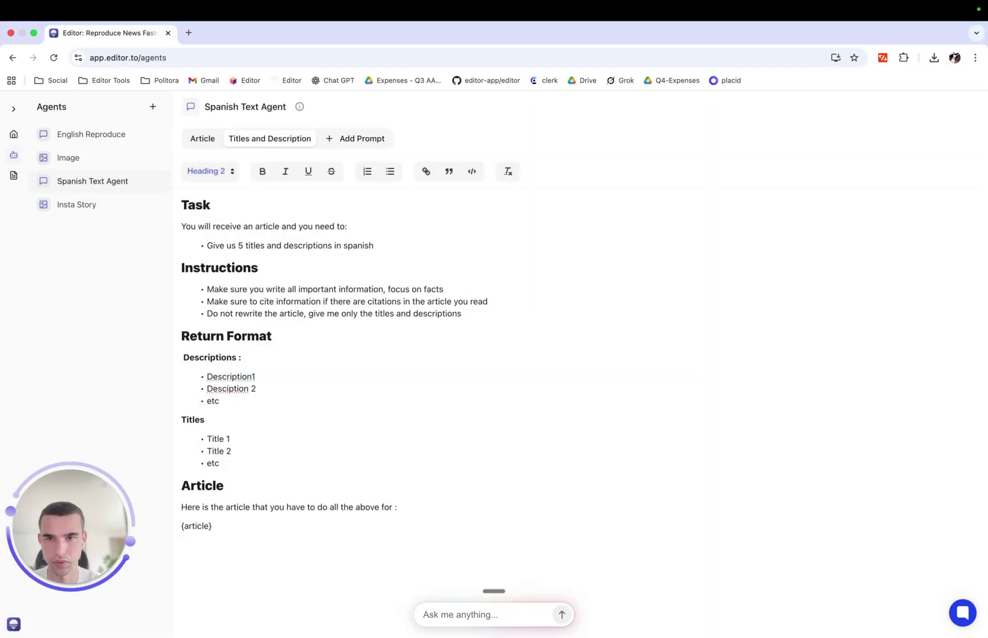
- Delete the Titles and Description prompt from the Spanish Text Agent
{"action": "right_click", "coordinate": [259, 140]}
{"action": "left_click", "coordinate": [299, 176]}
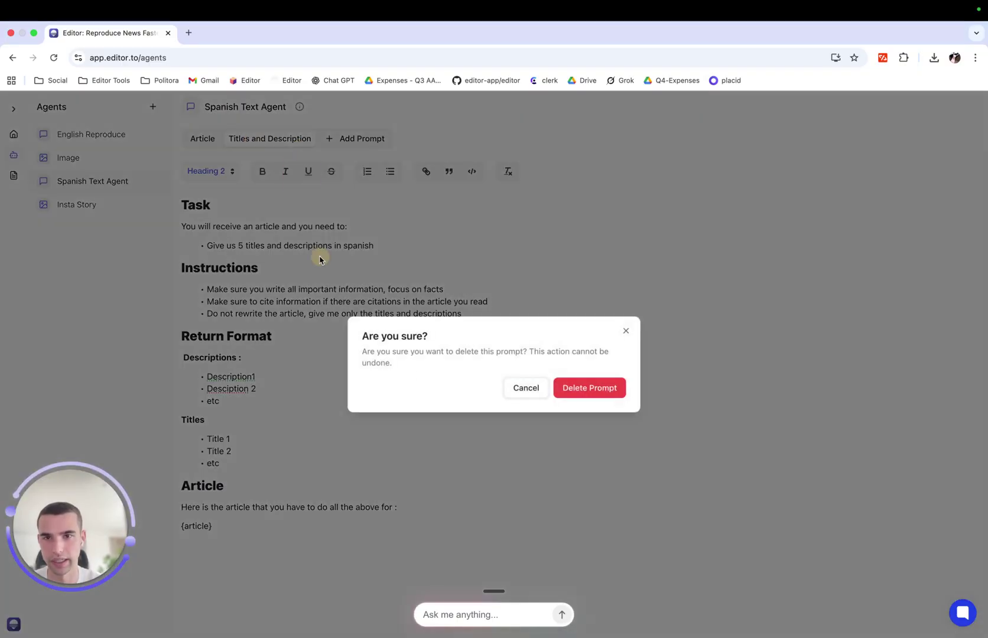
{"action": "left_click", "coordinate": [592, 386]}
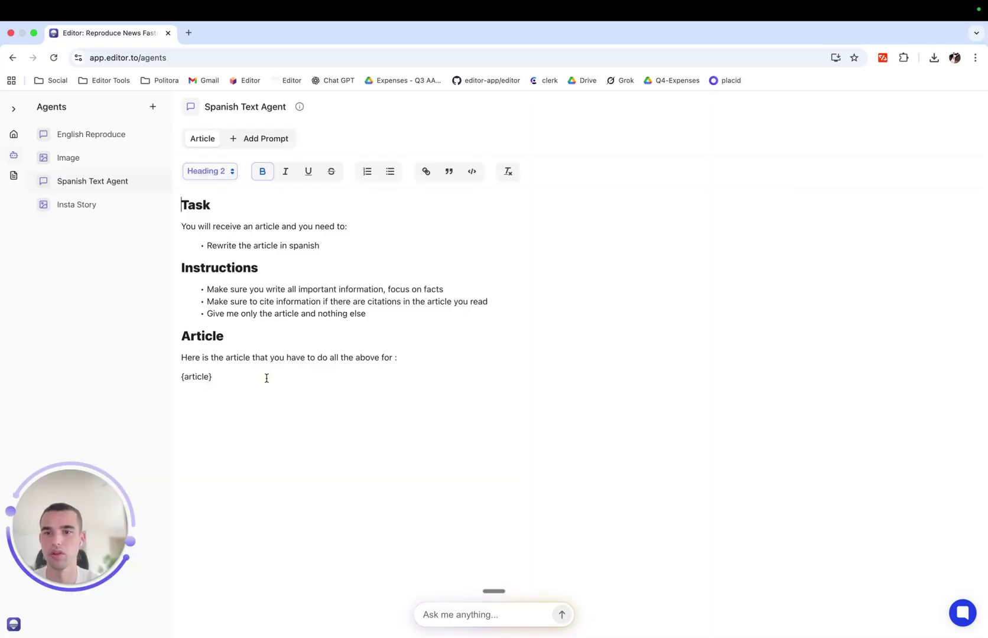
- Try to save the Article prompt with the closing brace of its {article} placeholder removed, and restore the brace
{"action": "left_click_drag", "start_coordinate": [267, 378], "coordinate": [160, 378]}
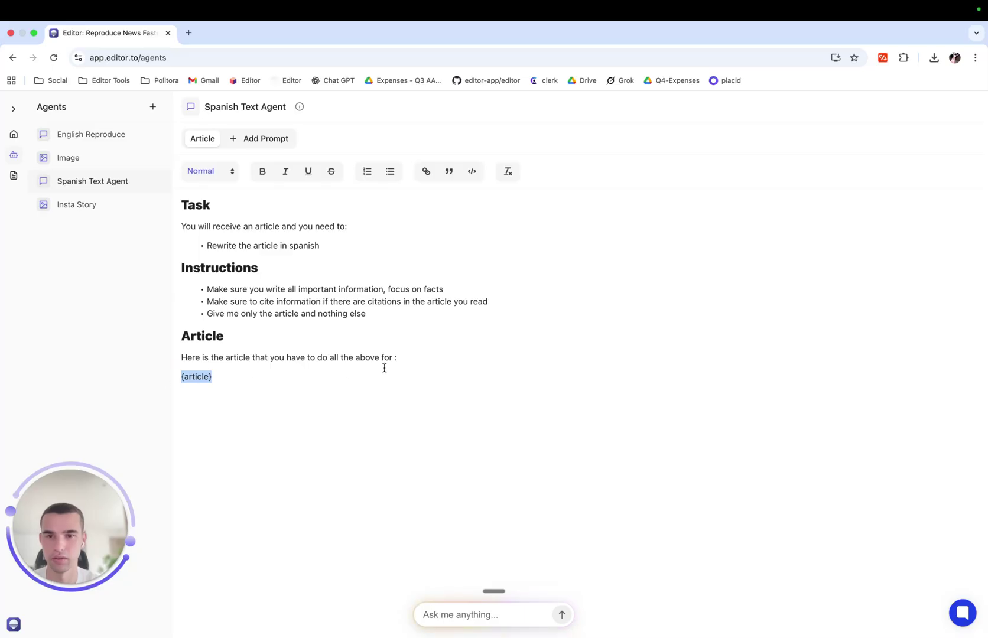
{"action": "left_click", "coordinate": [187, 357]}
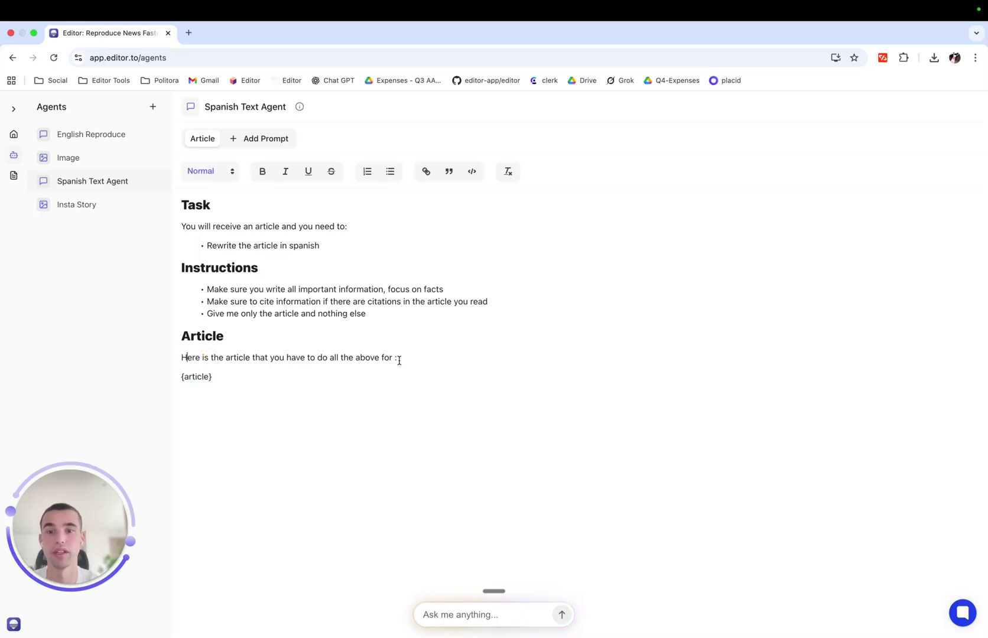
{"action": "left_click_drag", "start_coordinate": [253, 381], "coordinate": [207, 381]}
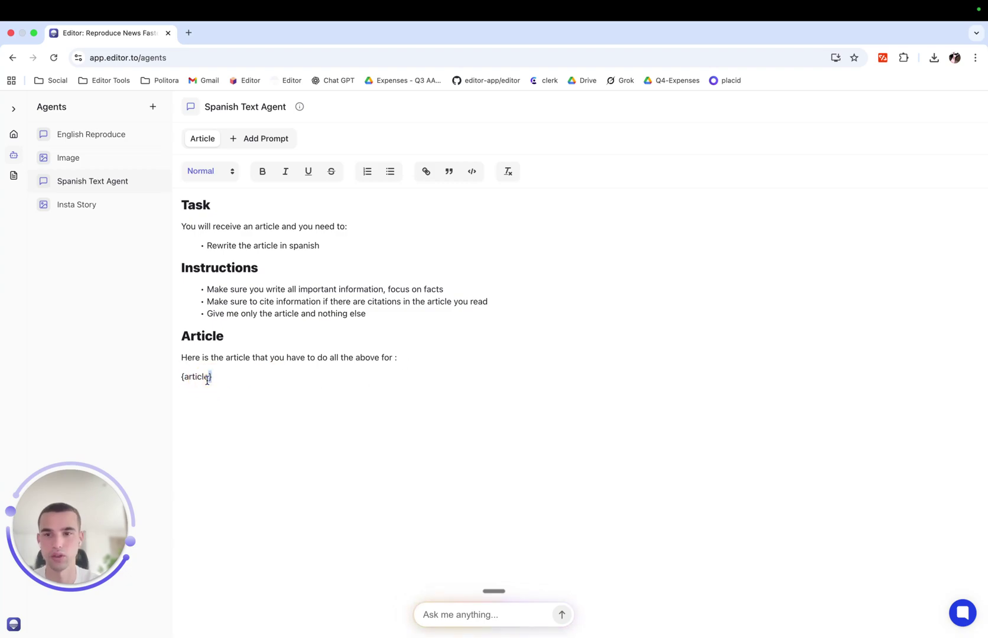
{"action": "key", "text": "BackSpace"}
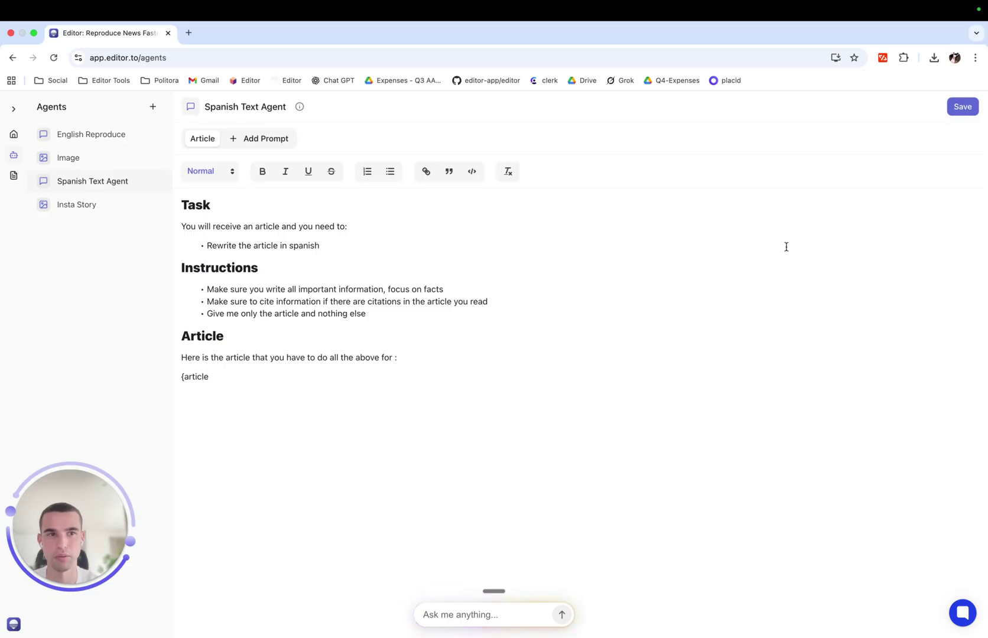
{"action": "left_click", "coordinate": [962, 106]}
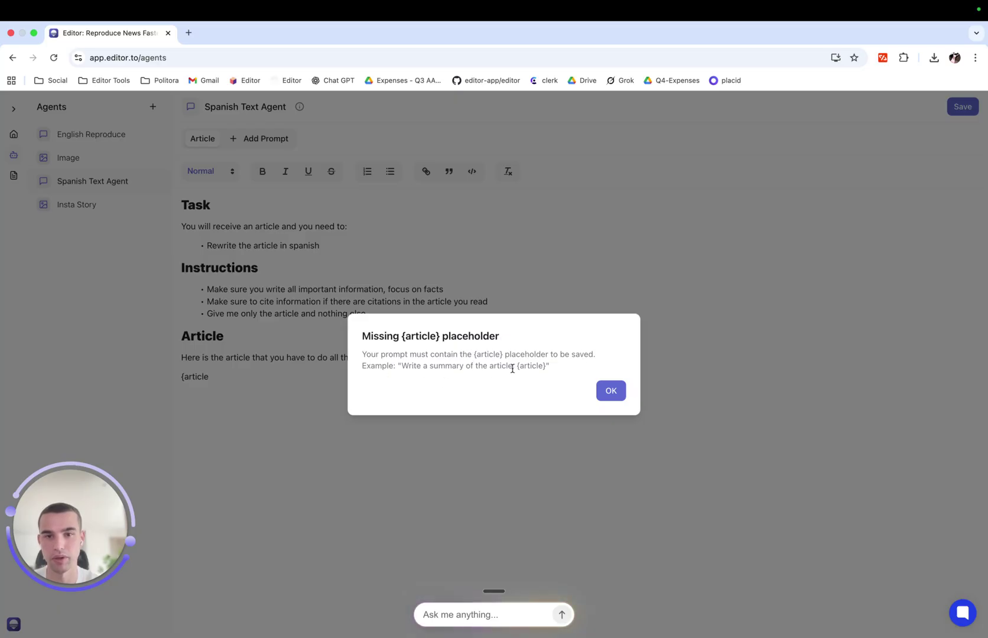
{"action": "left_click", "coordinate": [603, 390]}
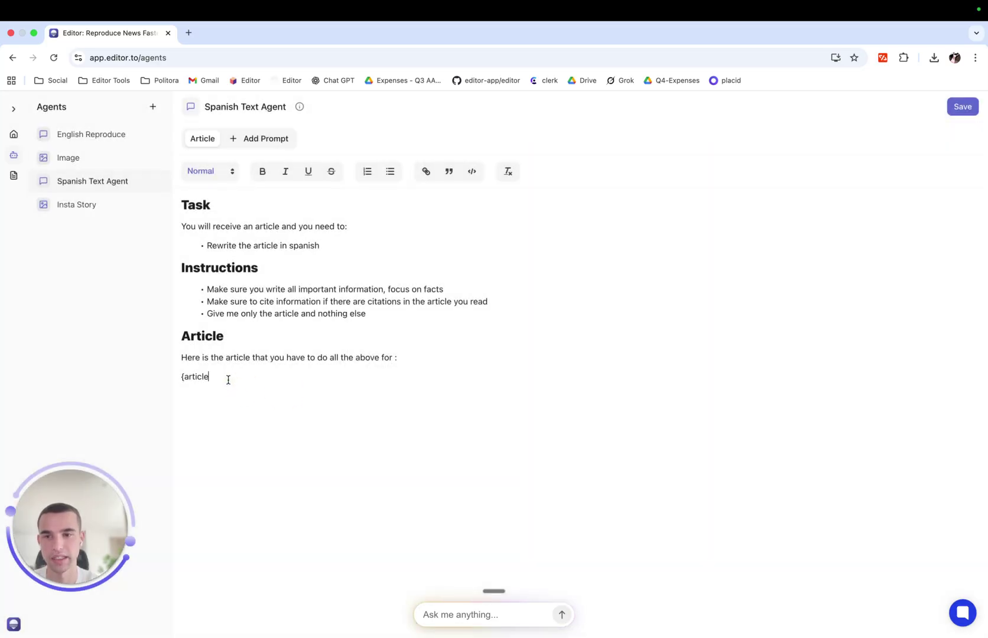
{"action": "type", "text": "}"}
{"action": "left_click_drag", "start_coordinate": [212, 377], "coordinate": [178, 378]}
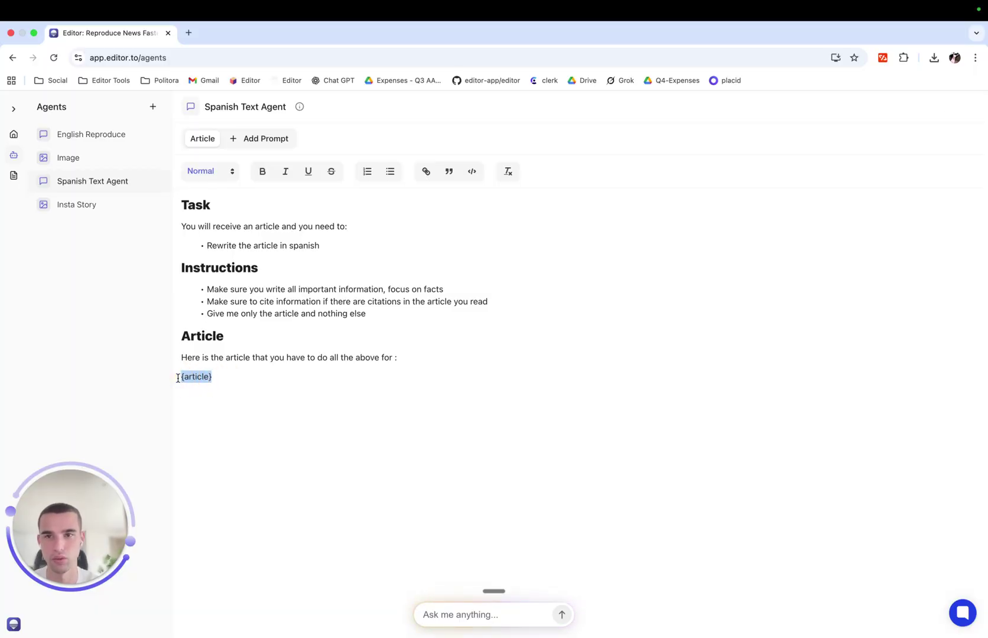
- Return to the feeds and load the full source page of the Guardian shutdown article to look through it
{"action": "left_click", "coordinate": [13, 134]}
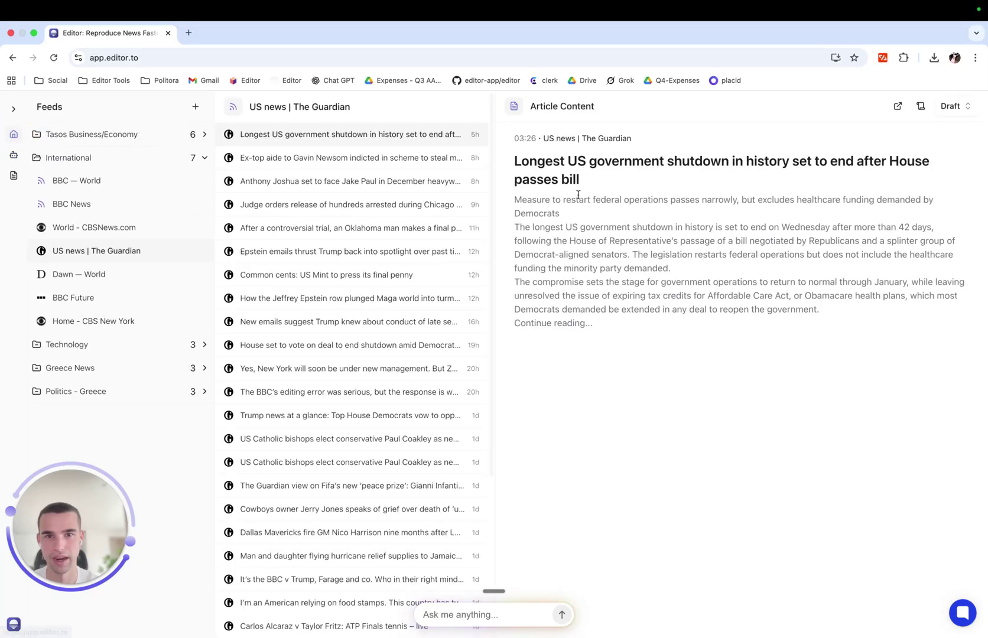
{"action": "left_click", "coordinate": [920, 106]}
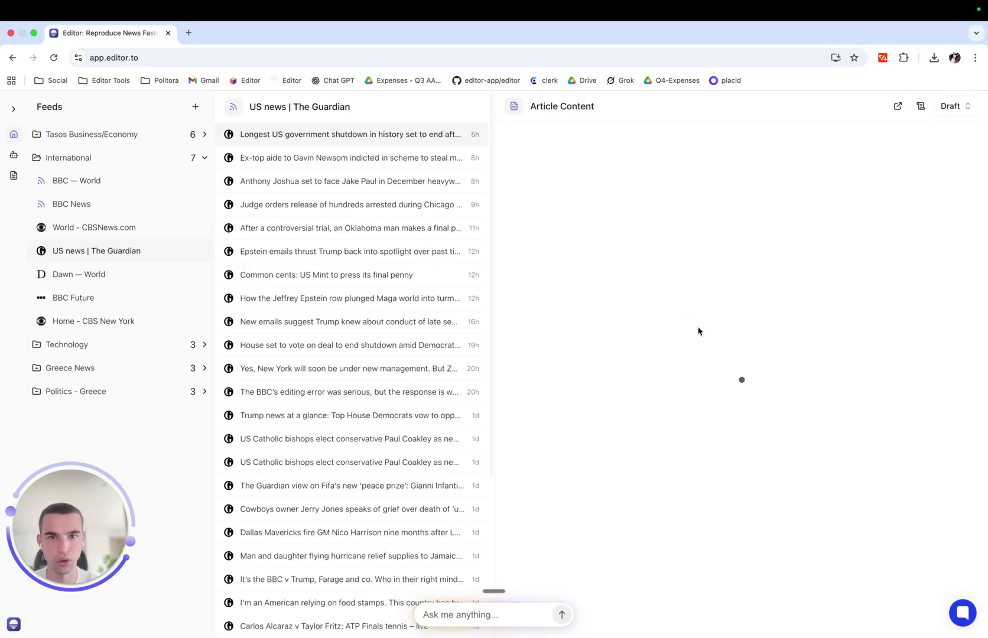
{"action": "scroll", "coordinate": [639, 544], "scroll_direction": "down", "scroll_amount": 20}
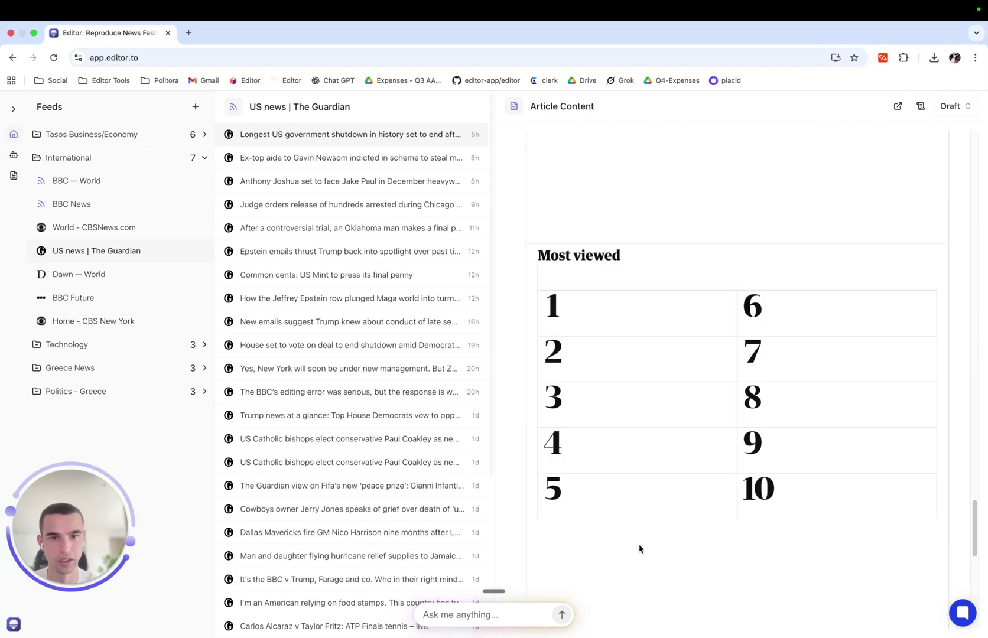
- Return to the agents page and examine the {article} placeholder in the Spanish Text Agent's Article prompt
{"action": "scroll", "coordinate": [639, 544], "scroll_direction": "up", "scroll_amount": 20}
{"action": "scroll", "coordinate": [639, 545], "scroll_direction": "up", "scroll_amount": 5}
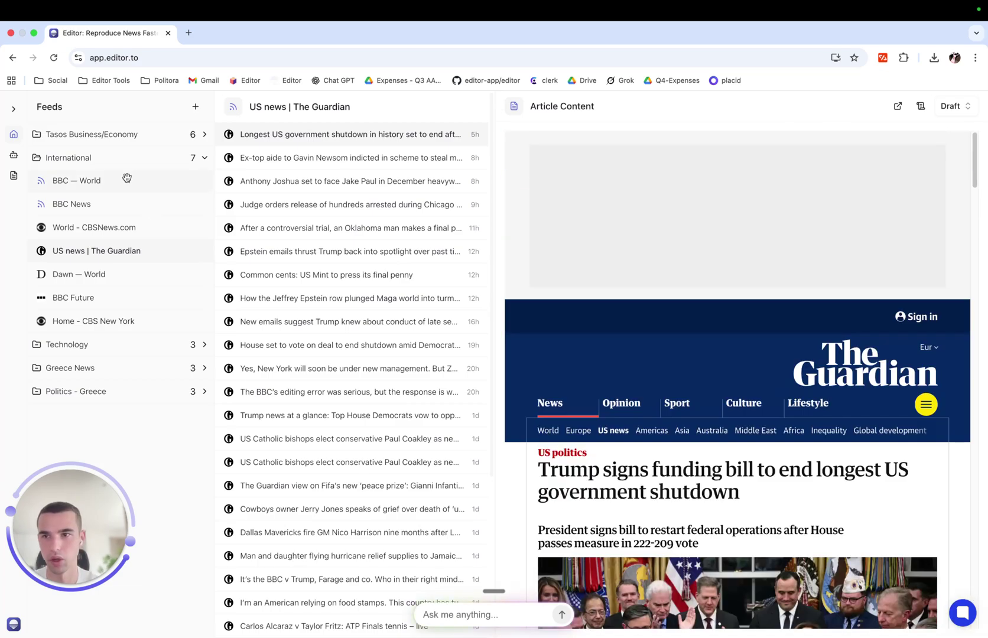
{"action": "left_click", "coordinate": [14, 176]}
{"action": "left_click", "coordinate": [14, 155]}
{"action": "left_click", "coordinate": [417, 291]}
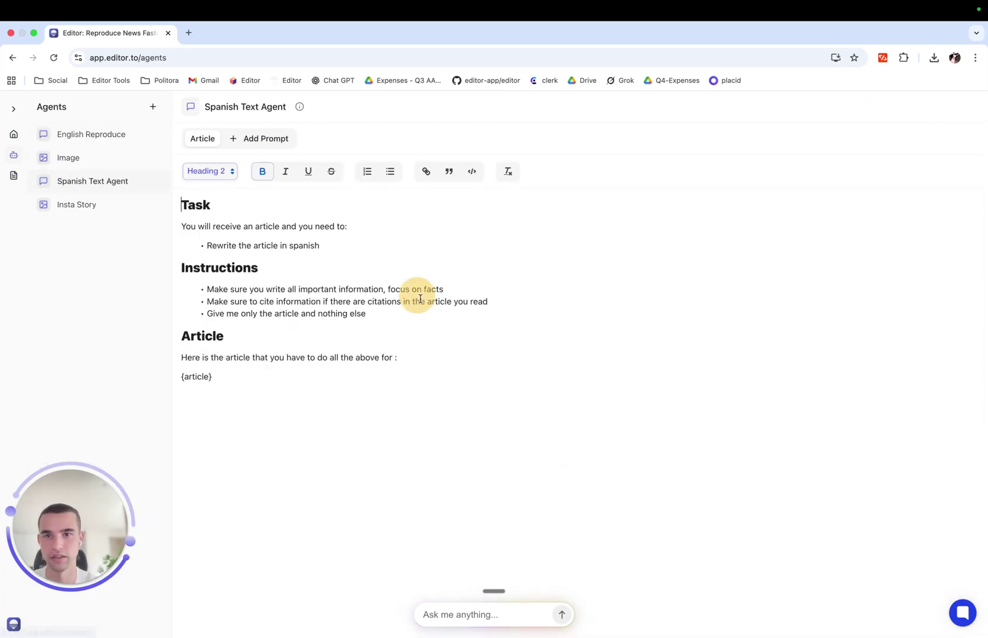
{"action": "left_click", "coordinate": [245, 376]}
{"action": "left_click_drag", "start_coordinate": [245, 376], "coordinate": [148, 377]}
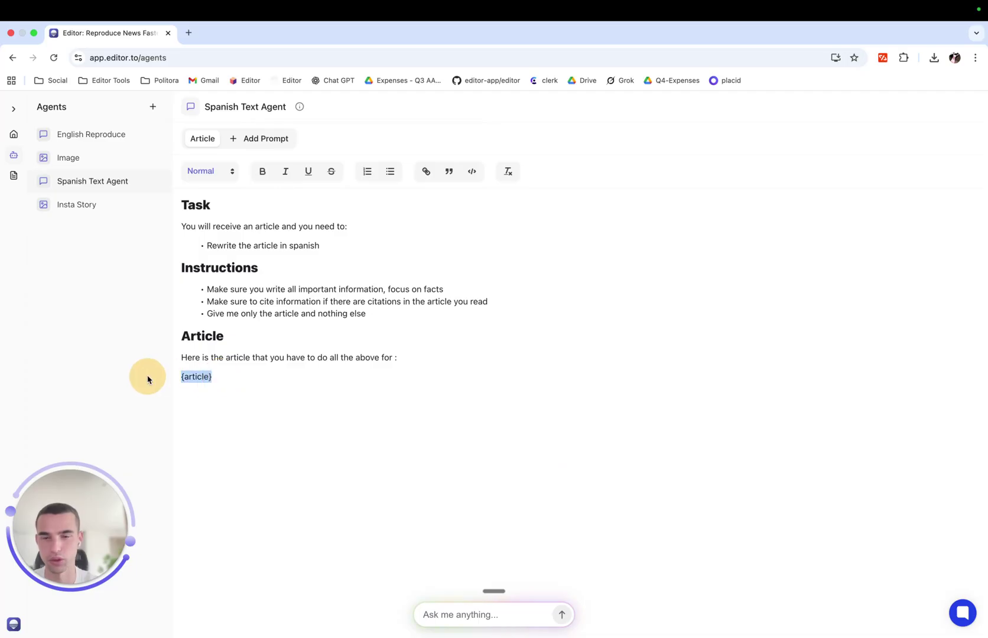
{"action": "left_click", "coordinate": [307, 375]}
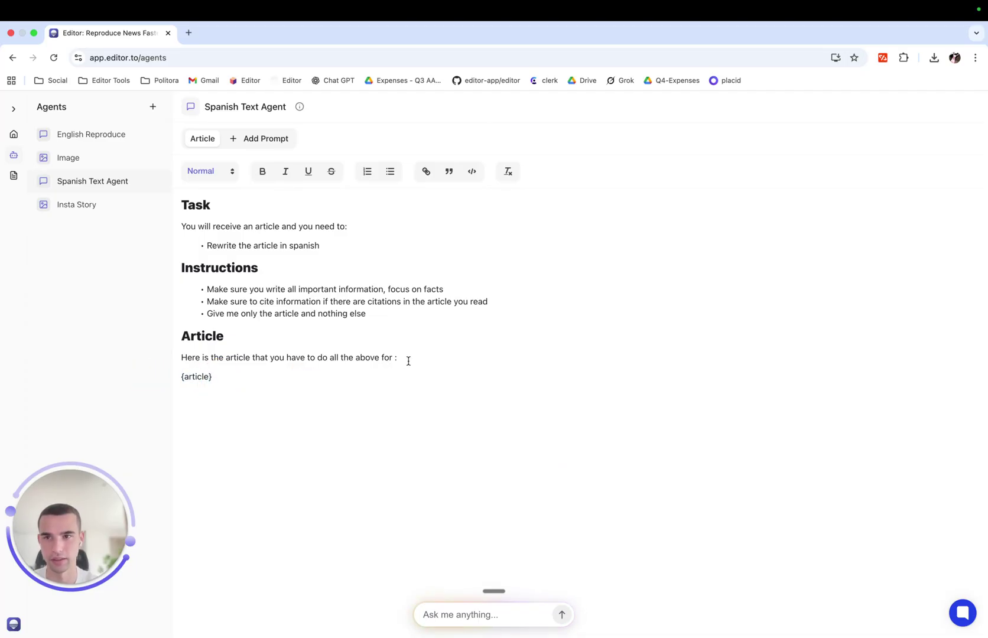
- Create a new media agent from the Inside Angle template
{"action": "left_click", "coordinate": [154, 108]}
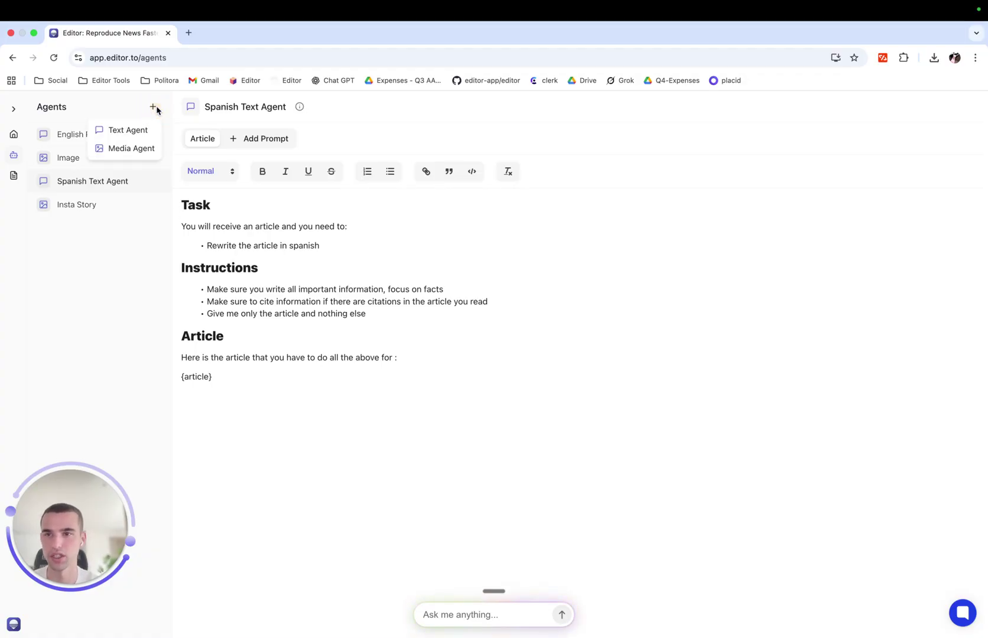
{"action": "left_click", "coordinate": [137, 152]}
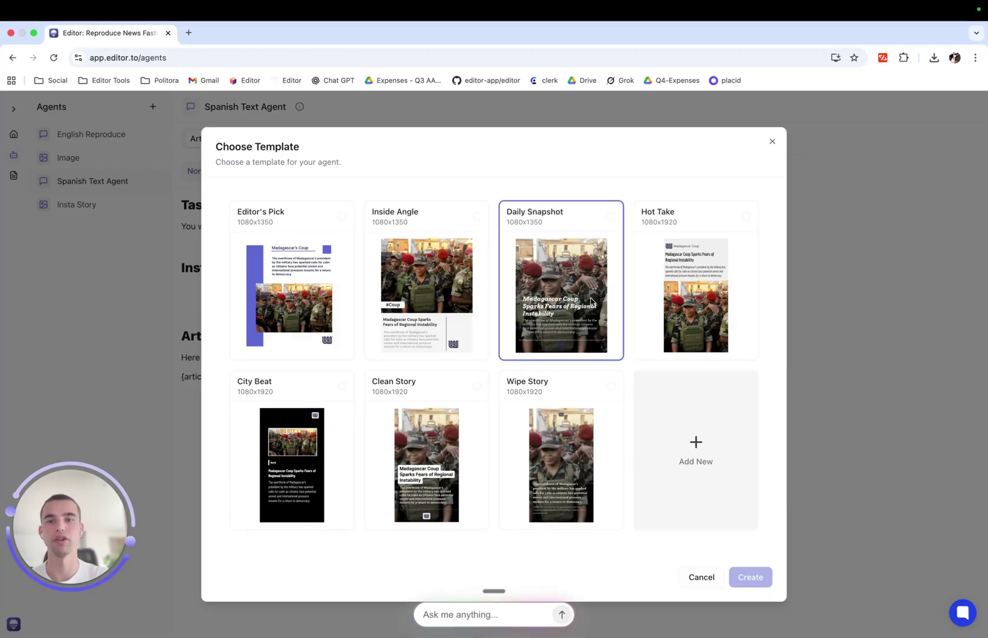
{"action": "left_click", "coordinate": [449, 286]}
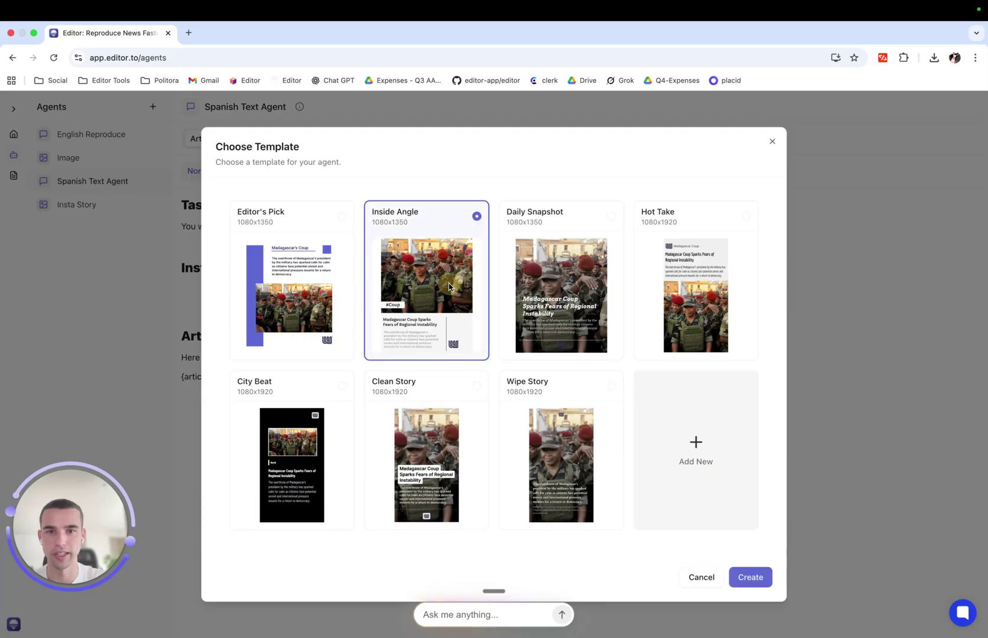
{"action": "left_click", "coordinate": [751, 577]}
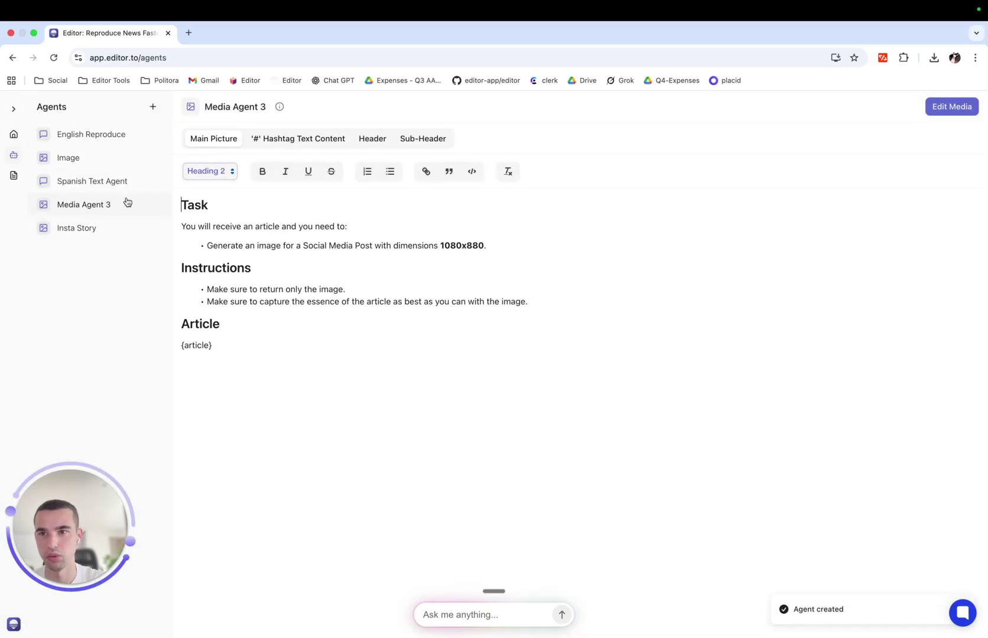
- Check the duplicate, rename and delete options of Media Agent 3 and look through its hashtag and sub-header prompts
{"action": "right_click", "coordinate": [93, 207]}
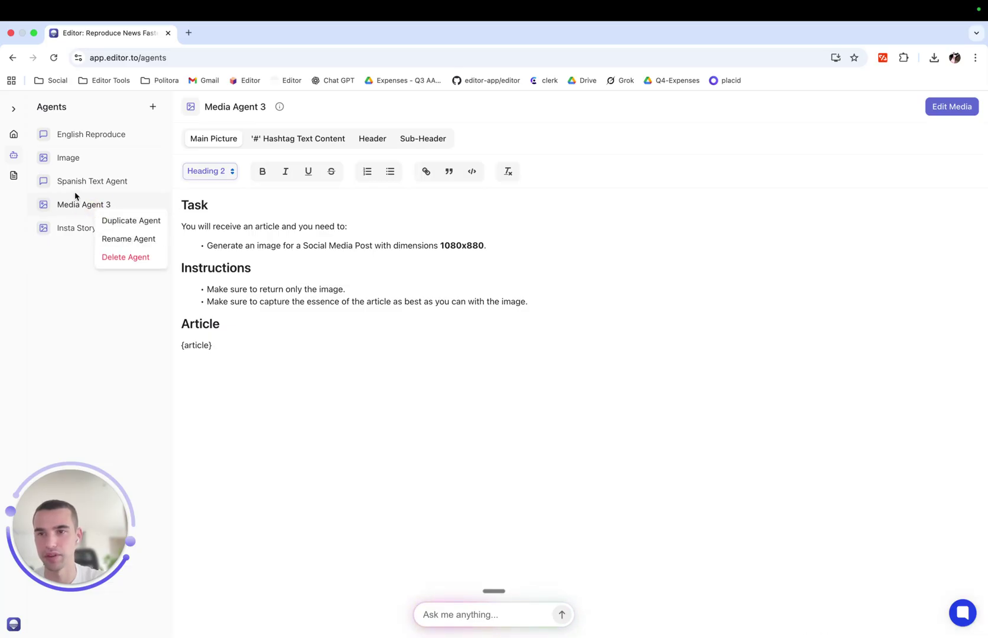
{"action": "left_click", "coordinate": [123, 203]}
{"action": "right_click", "coordinate": [110, 205]}
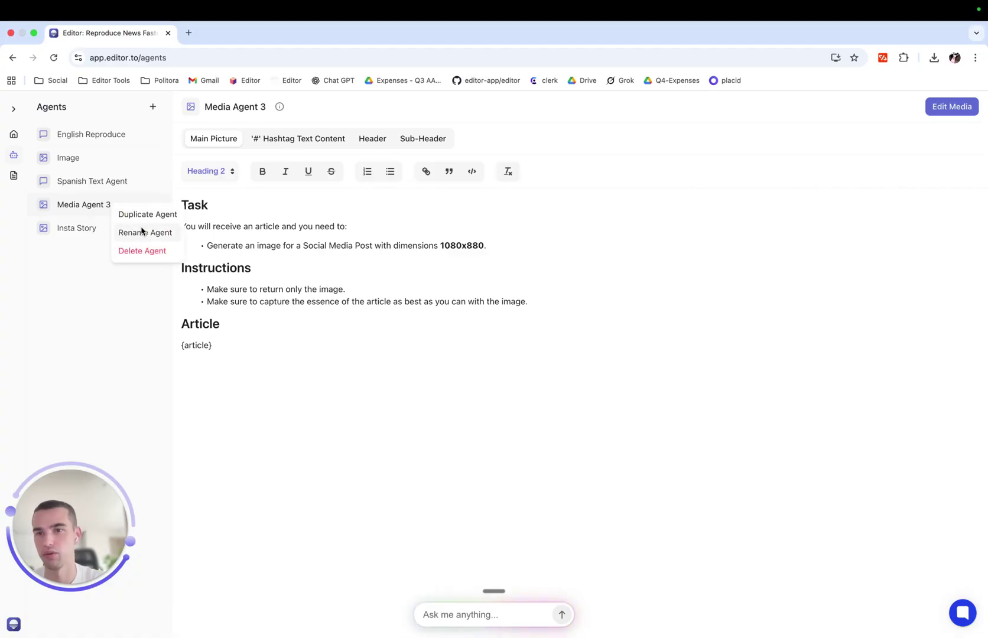
{"action": "left_click", "coordinate": [85, 207]}
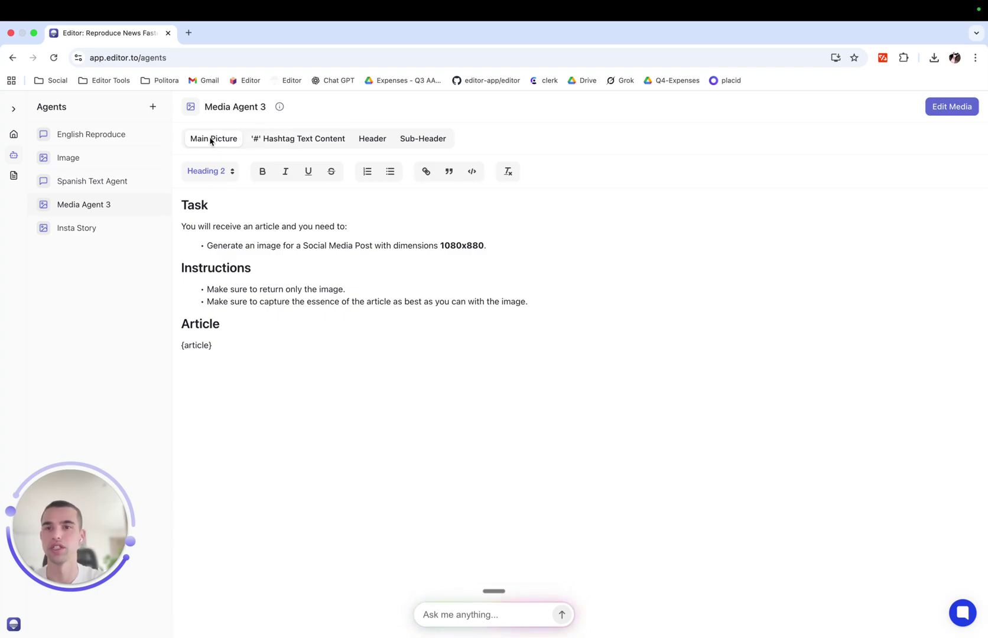
{"action": "left_click", "coordinate": [306, 144]}
{"action": "left_click", "coordinate": [423, 138]}
- Open Media Agent 3's template for editing and inspect its hashtag, header, sub-header, logo and main picture layers
{"action": "left_click", "coordinate": [952, 106]}
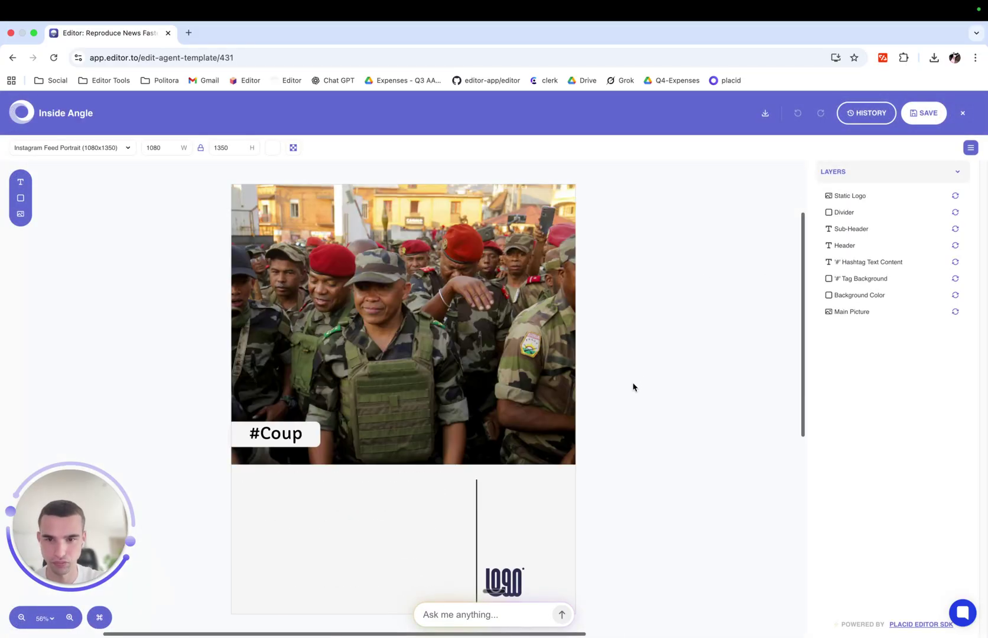
{"action": "scroll", "coordinate": [630, 407], "scroll_direction": "down", "scroll_amount": 1}
{"action": "left_click", "coordinate": [294, 395]}
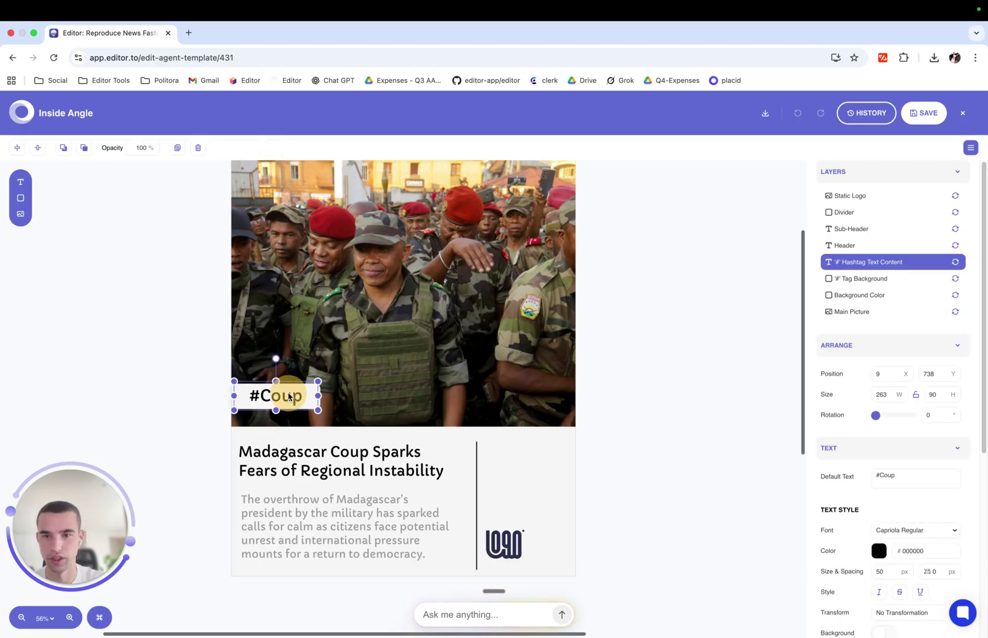
{"action": "left_click", "coordinate": [317, 469]}
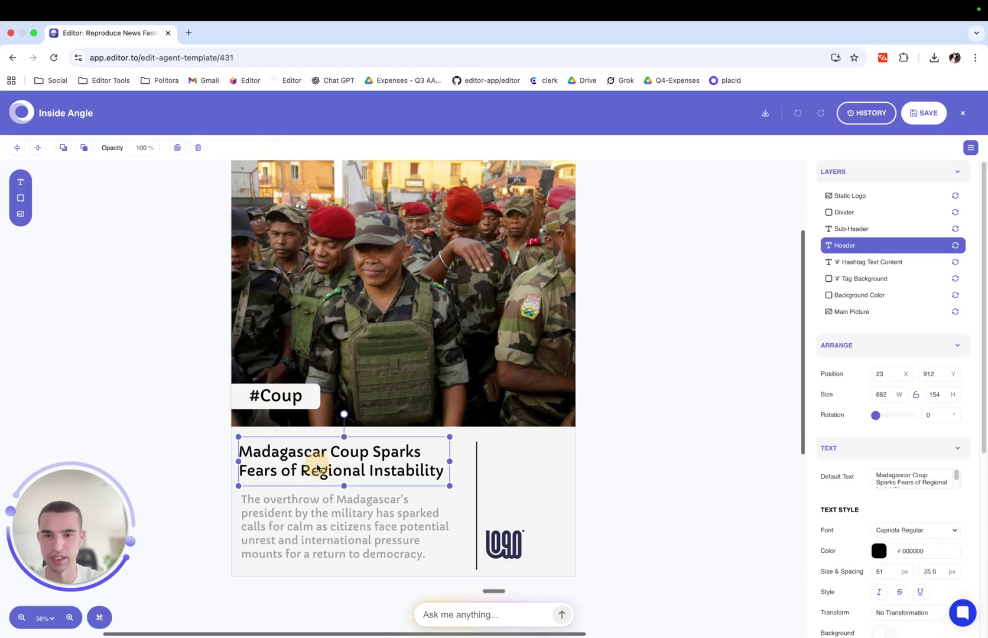
{"action": "left_click", "coordinate": [340, 525]}
{"action": "left_click", "coordinate": [524, 549]}
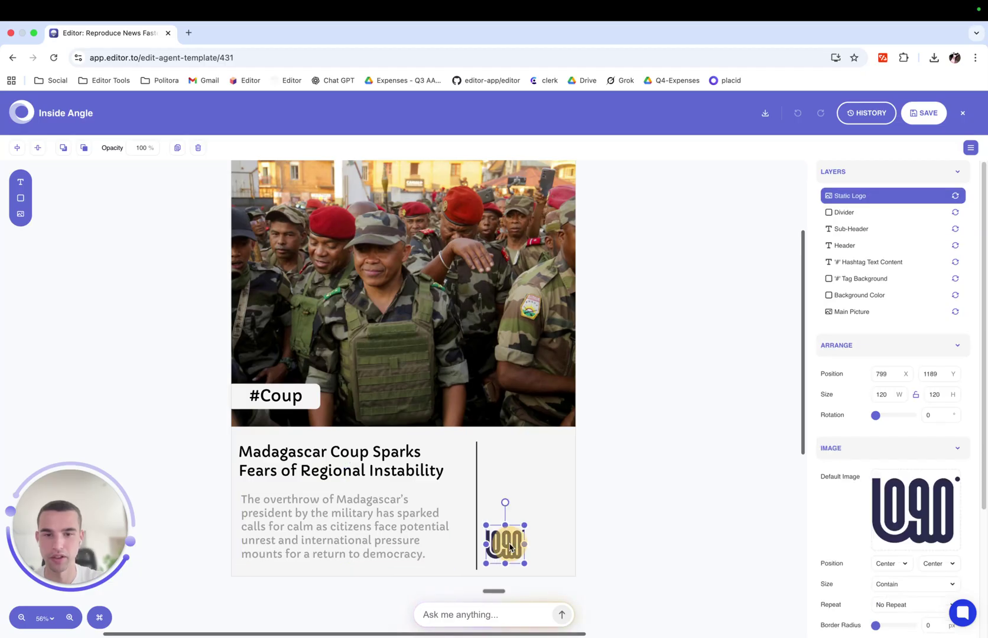
{"action": "left_click", "coordinate": [463, 289]}
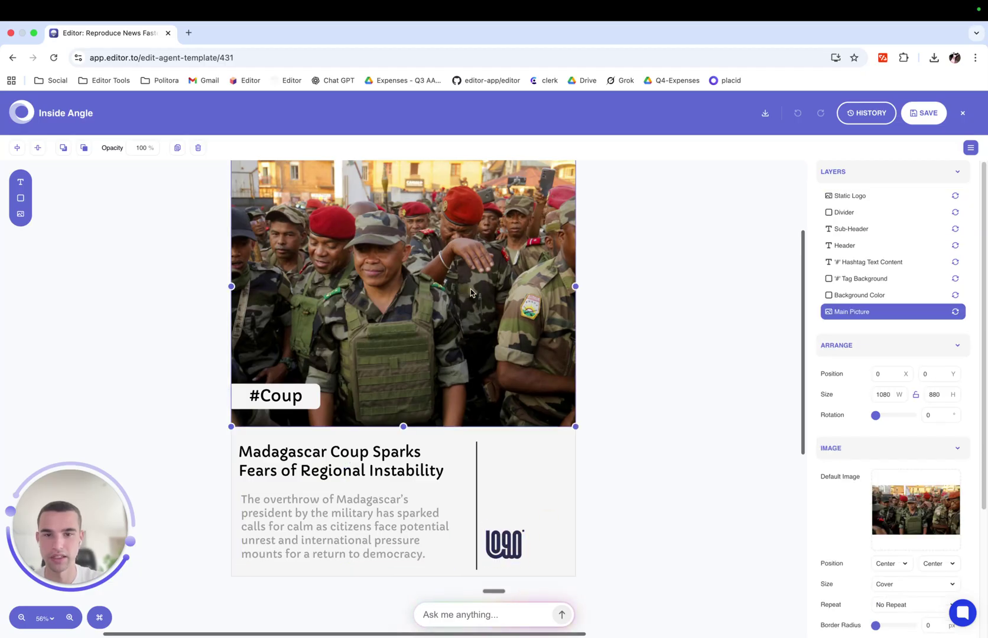
- Replace the Static Logo layer's image with the file "Politora favicon (1).jpg" and save the template
{"action": "left_click", "coordinate": [513, 536]}
{"action": "left_click", "coordinate": [910, 508]}
{"action": "left_click", "coordinate": [532, 388]}
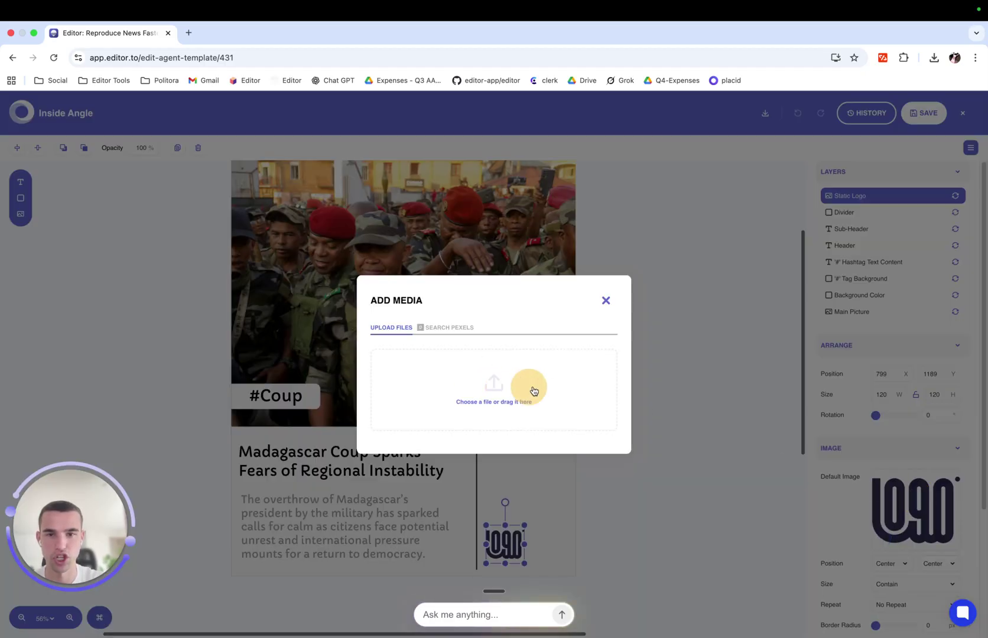
{"action": "left_click", "coordinate": [762, 246]}
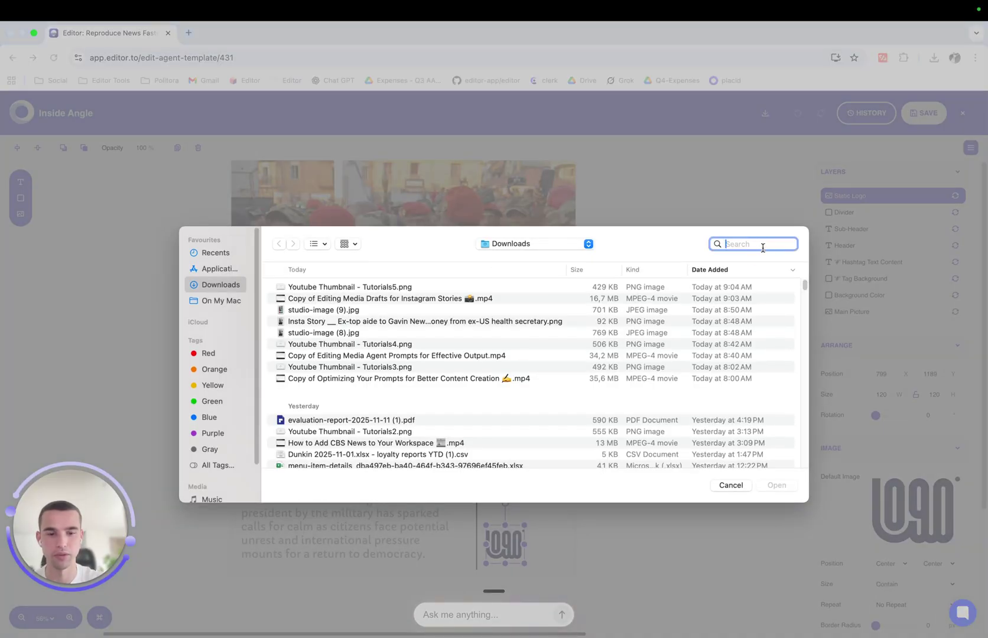
{"action": "type", "text": "politora"}
{"action": "left_click", "coordinate": [747, 267]}
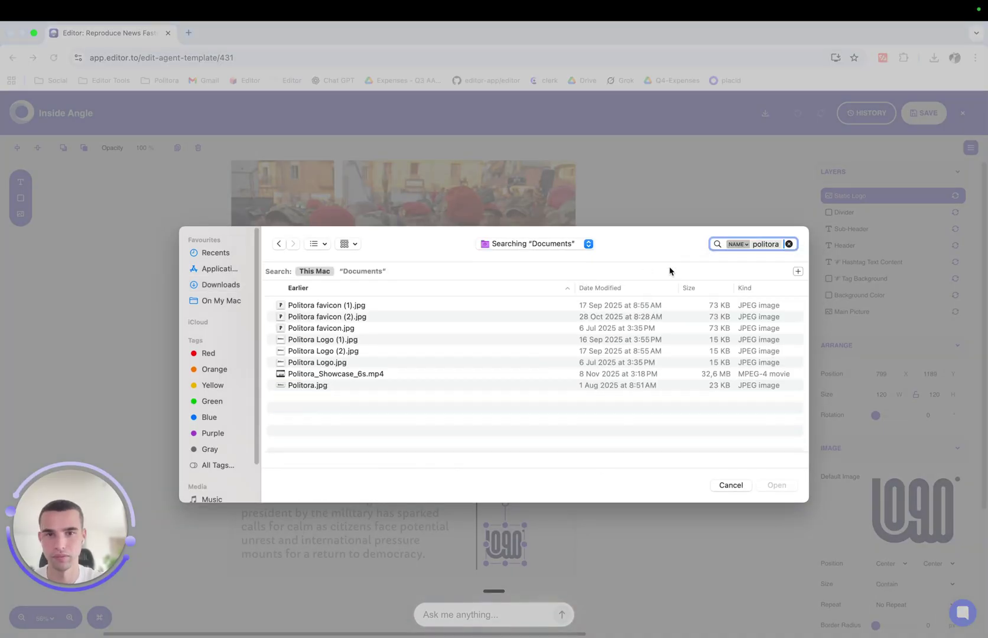
{"action": "left_click", "coordinate": [348, 308]}
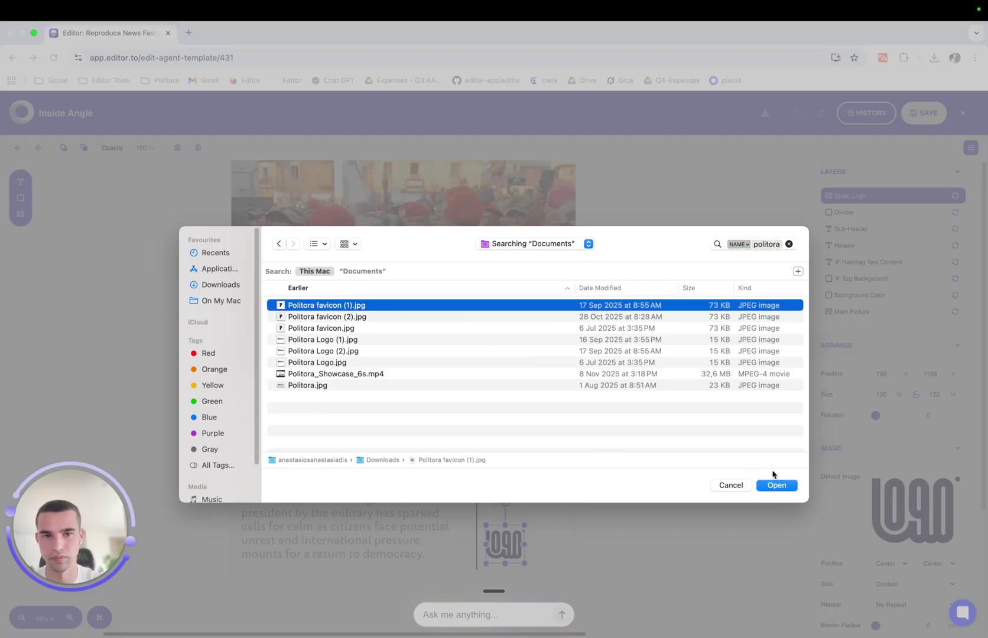
{"action": "left_click", "coordinate": [775, 491]}
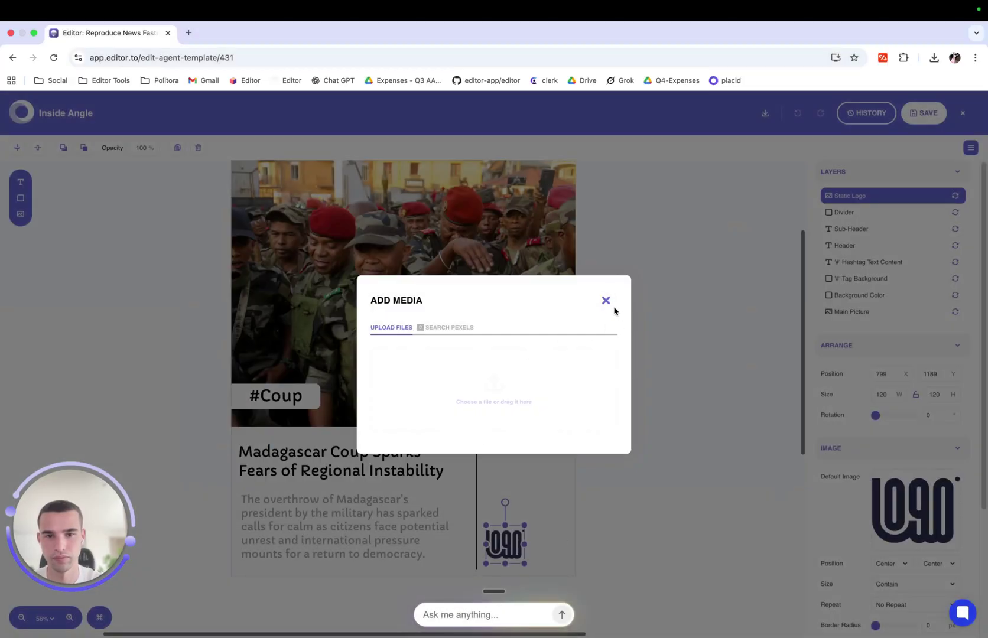
{"action": "left_click", "coordinate": [611, 301]}
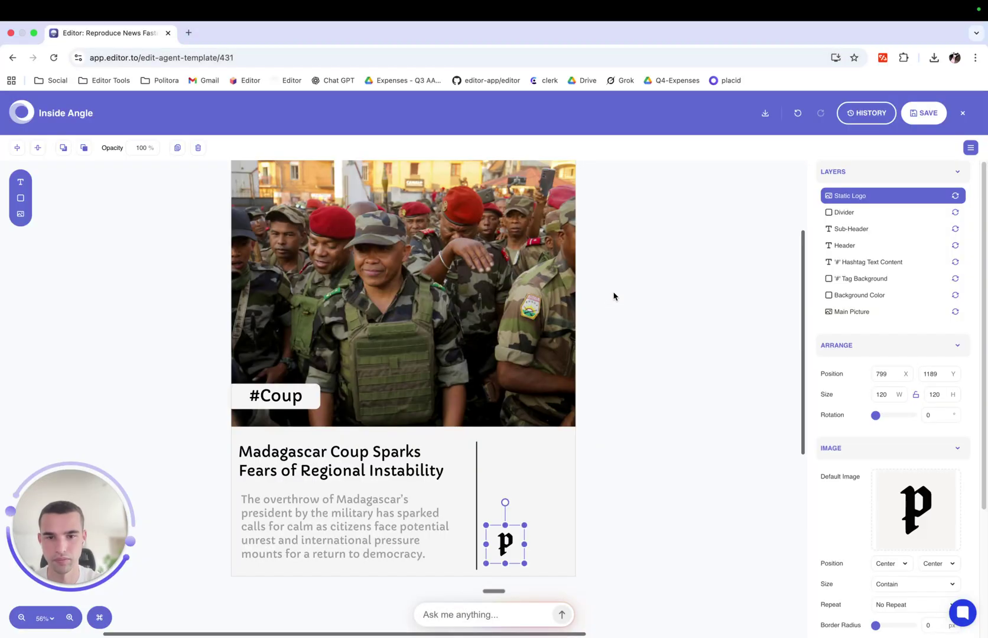
{"action": "left_click", "coordinate": [918, 113]}
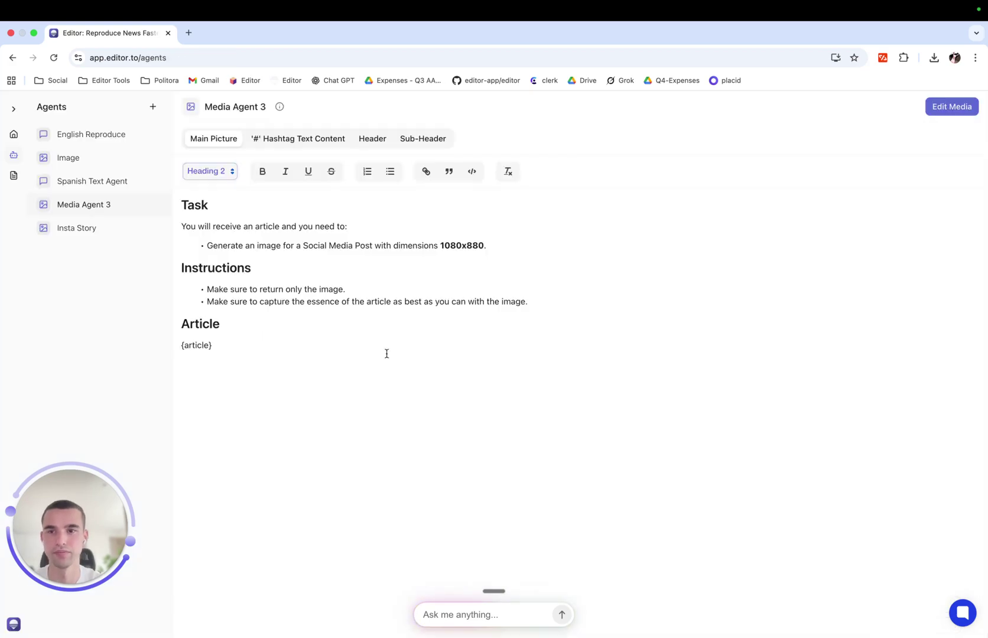
- Draft the Guardian shutdown article with Media Agent 3 and open the resulting draft
{"action": "left_click", "coordinate": [14, 134]}
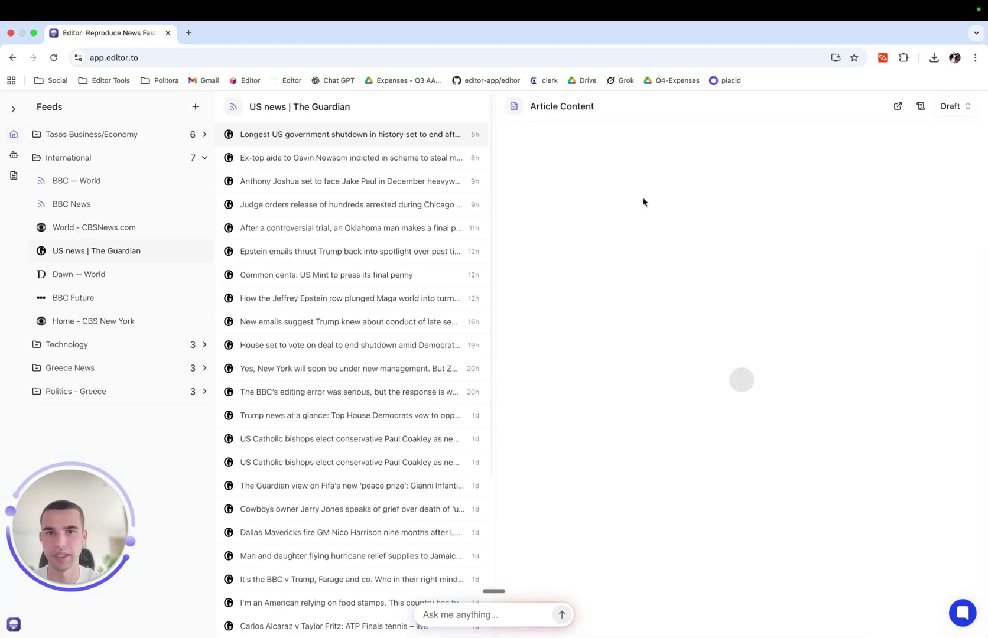
{"action": "left_click", "coordinate": [974, 106]}
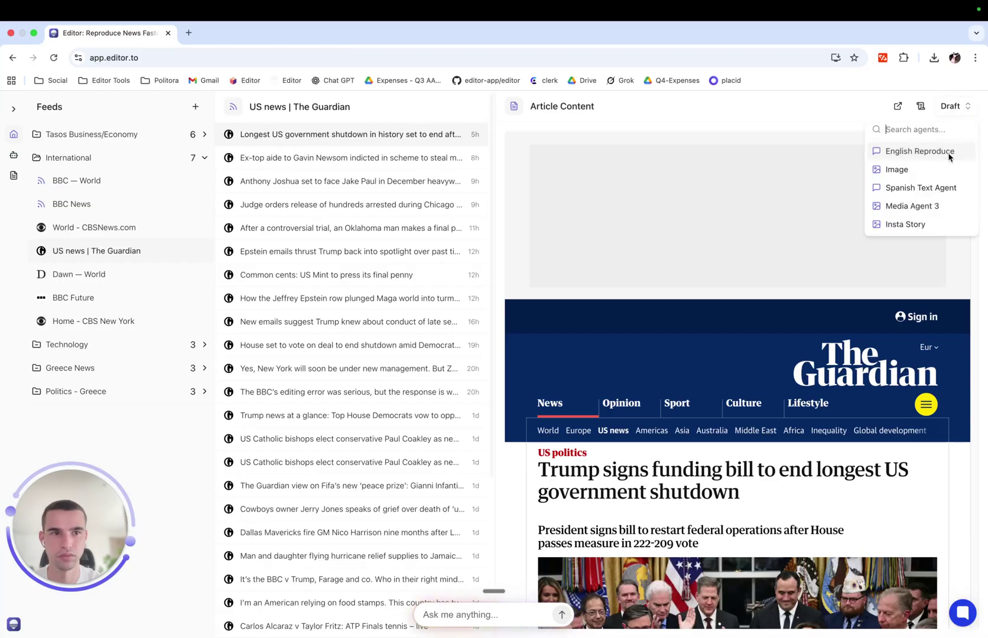
{"action": "left_click", "coordinate": [926, 206]}
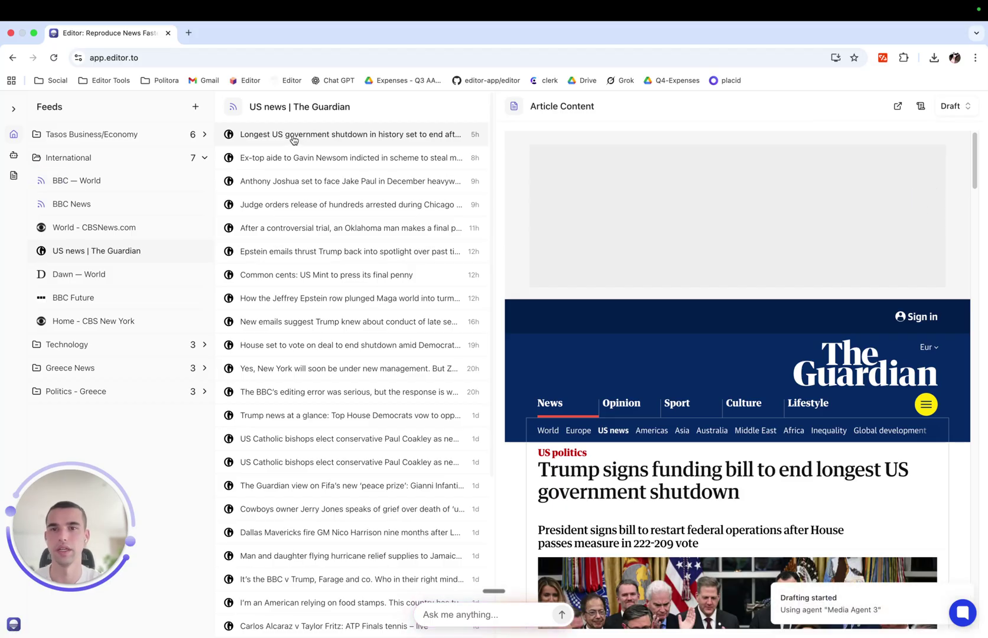
{"action": "left_click", "coordinate": [13, 175]}
{"action": "left_click", "coordinate": [121, 135]}
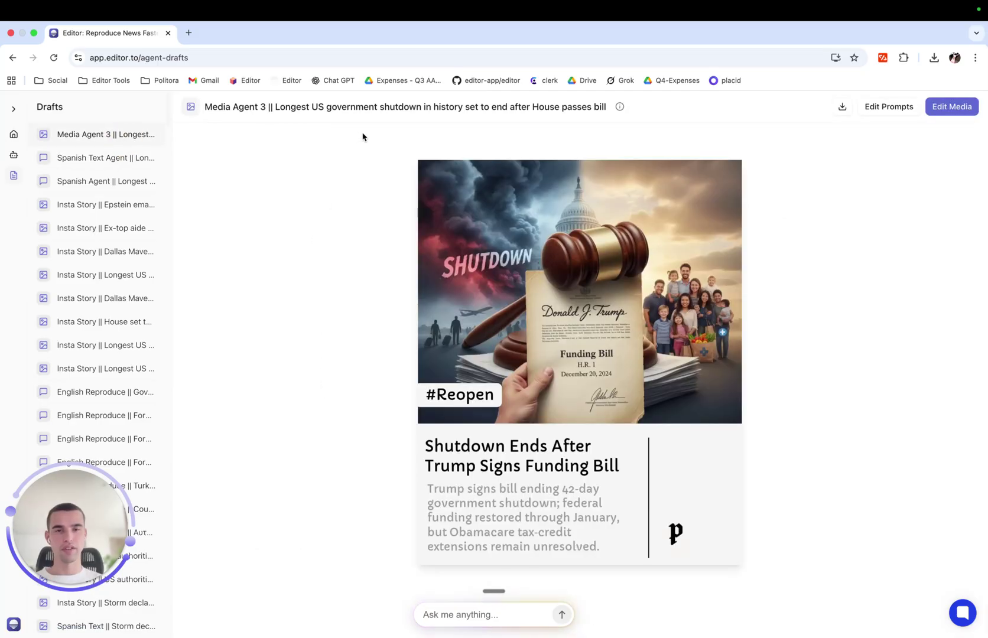
- Go back to Media Agent 3 and review its hashtag, header and sub-header prompts
{"action": "left_click", "coordinate": [13, 155]}
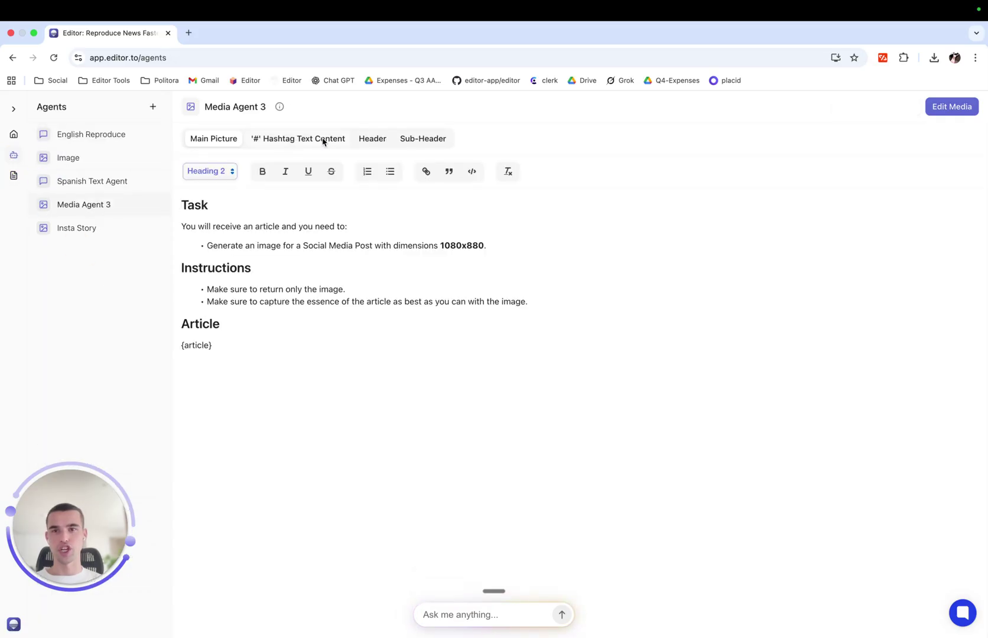
{"action": "left_click", "coordinate": [304, 140]}
{"action": "left_click", "coordinate": [362, 139]}
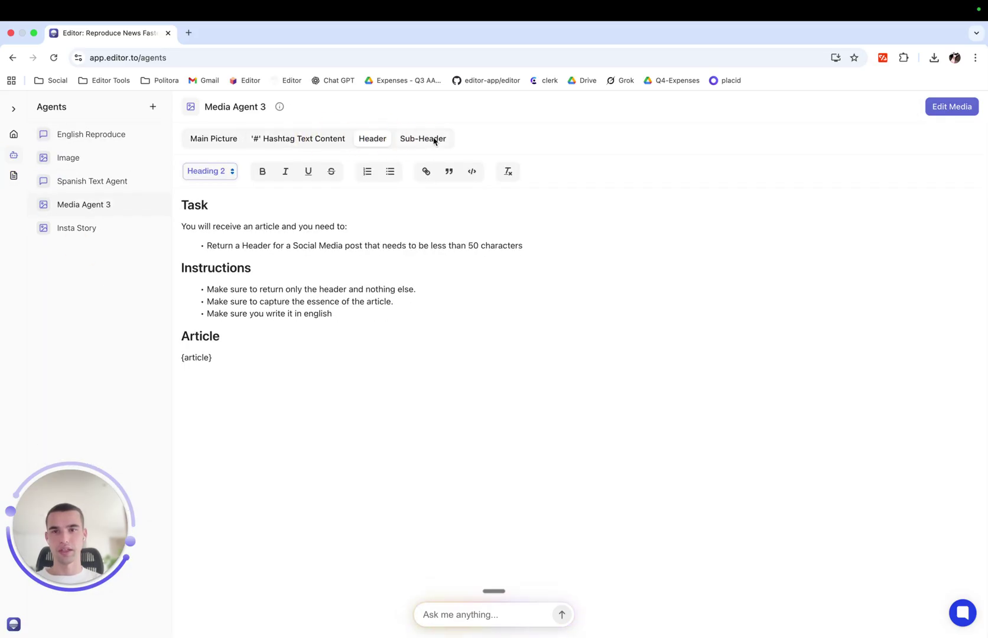
{"action": "left_click", "coordinate": [430, 141]}
{"action": "left_click", "coordinate": [273, 145]}
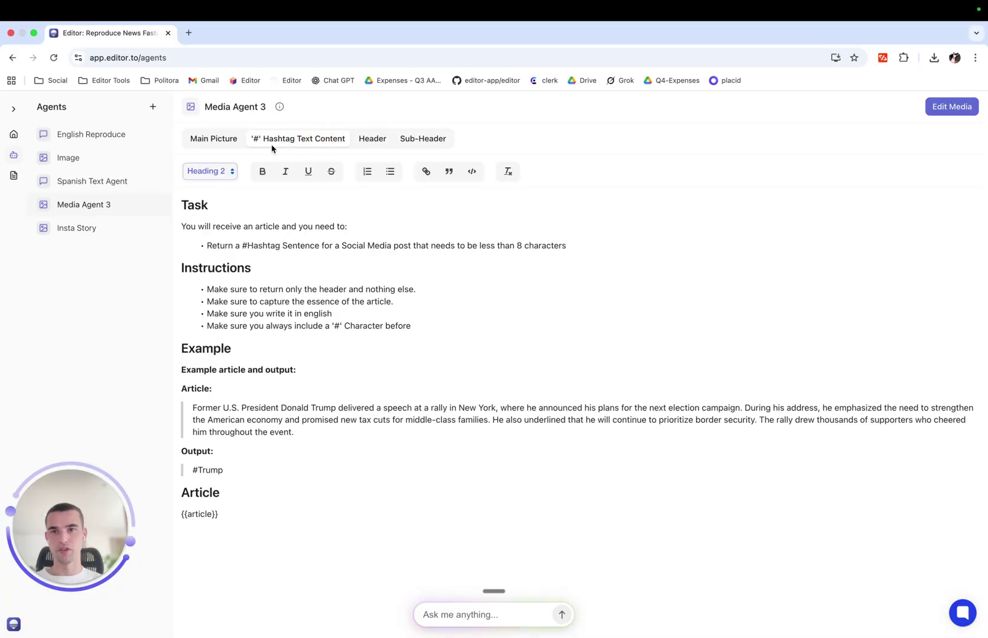
- Open the prompts of the Media Agent 3 shutdown draft, look through all four, and return to the agents page
{"action": "left_click", "coordinate": [13, 175]}
{"action": "left_click", "coordinate": [891, 108]}
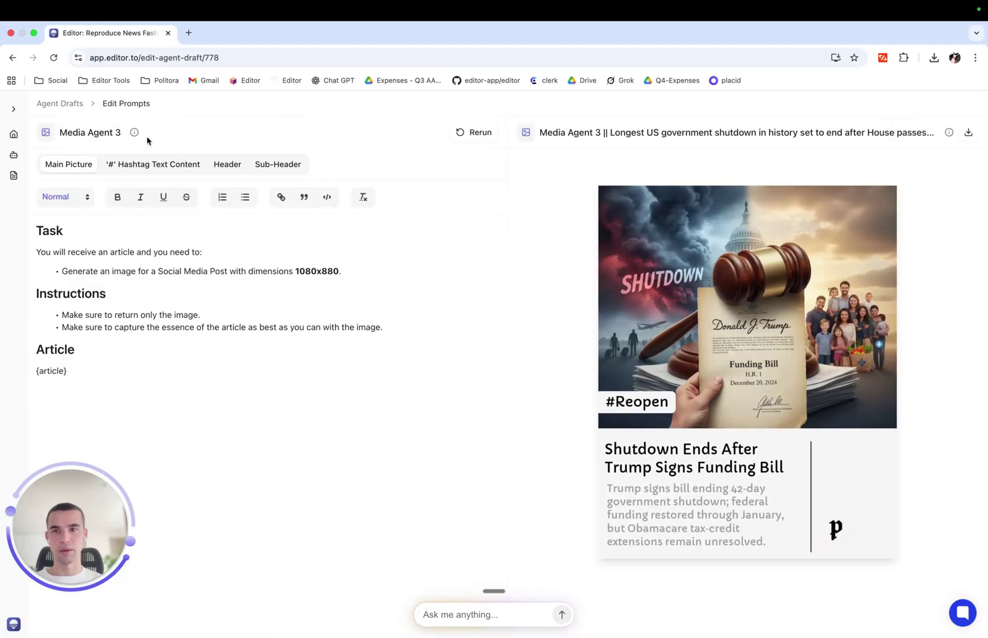
{"action": "left_click", "coordinate": [145, 165]}
{"action": "left_click", "coordinate": [227, 165]}
{"action": "left_click", "coordinate": [280, 166]}
{"action": "left_click", "coordinate": [42, 166]}
{"action": "left_click", "coordinate": [57, 104]}
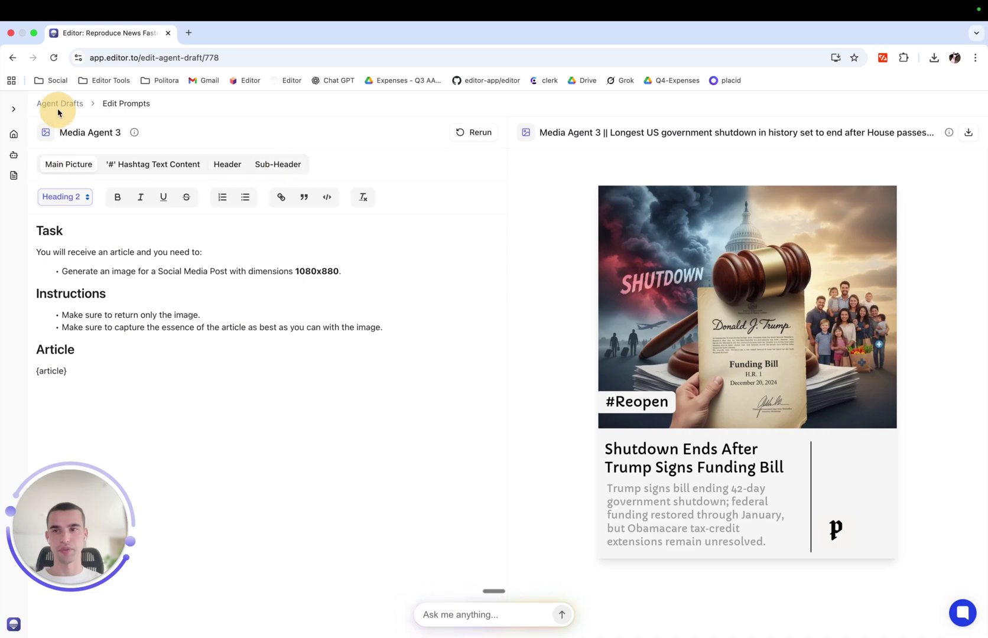
{"action": "left_click", "coordinate": [21, 153]}
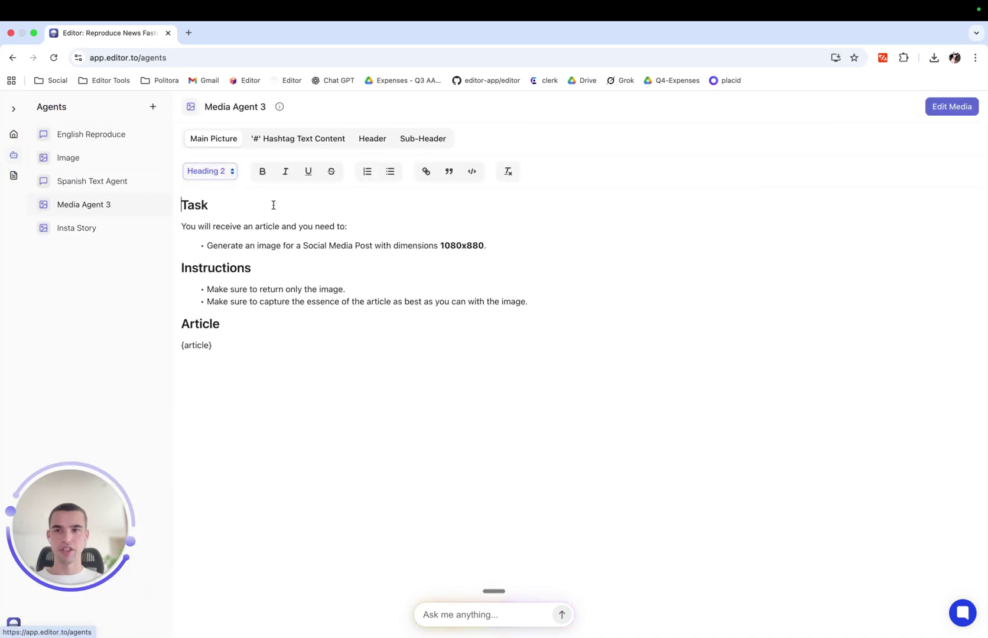